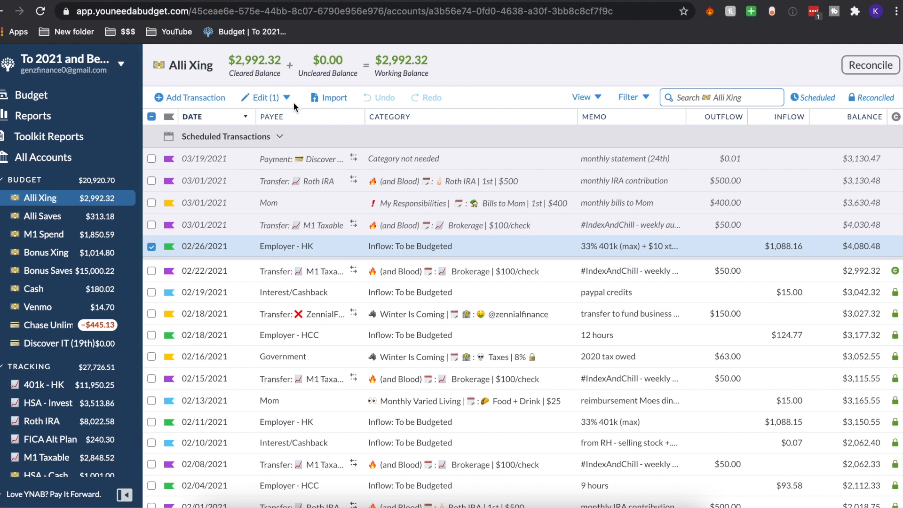
- Enter the selected scheduled Employer - HK paycheck now and set its inflow to 1,088.15
click(275, 98)
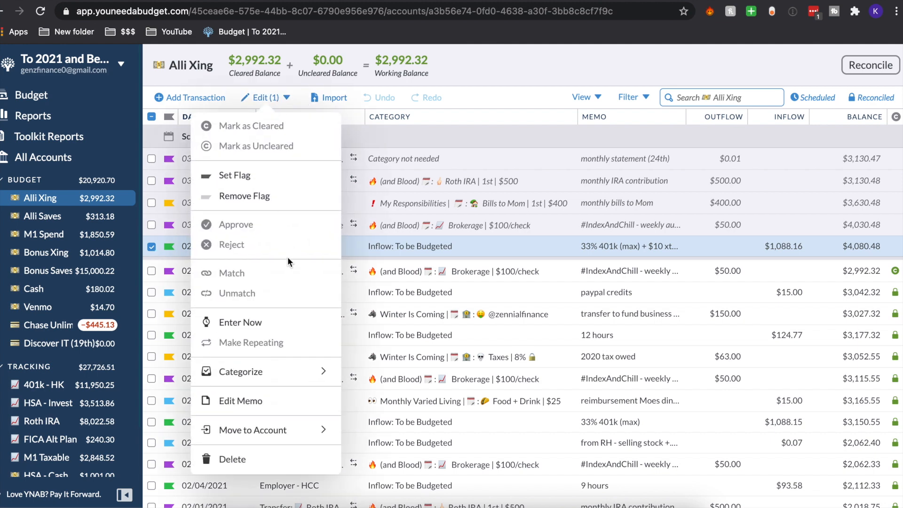
click(274, 324)
click(799, 254)
click(804, 250)
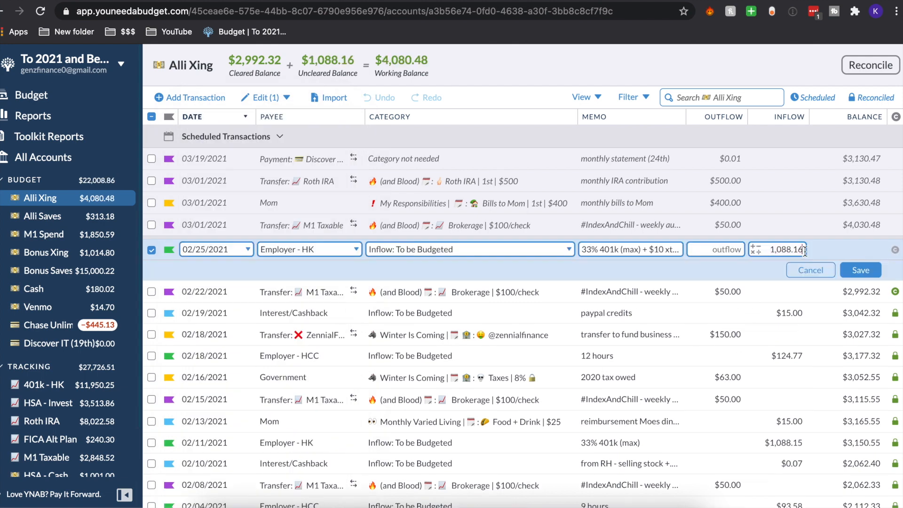
key(BackSpace)
text(5)
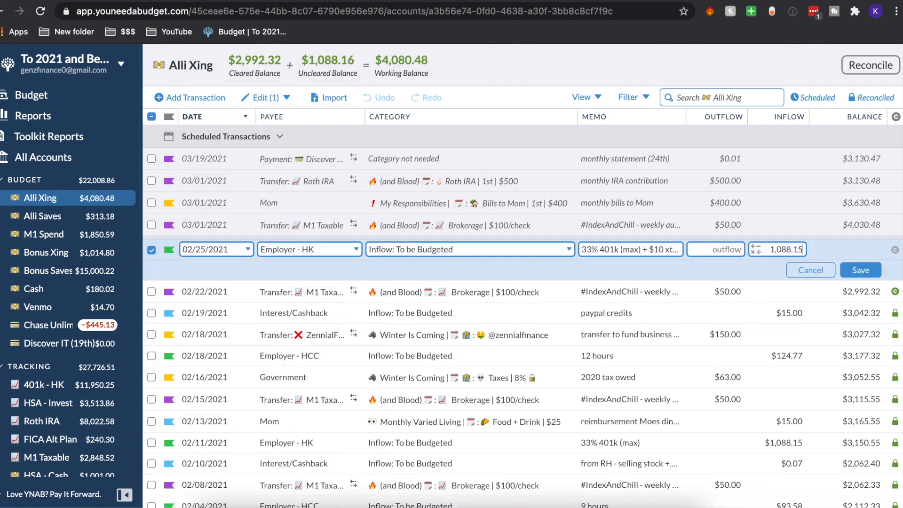
click(859, 270)
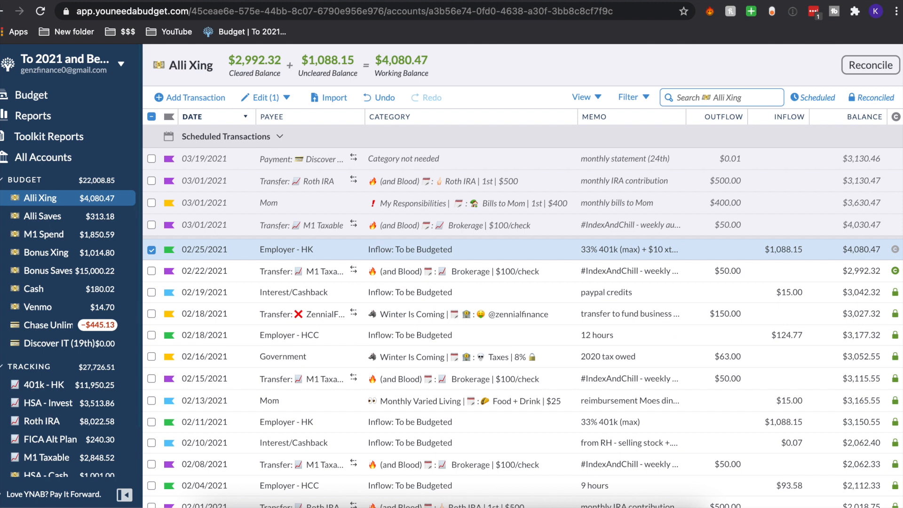
mouse_move(894, 278)
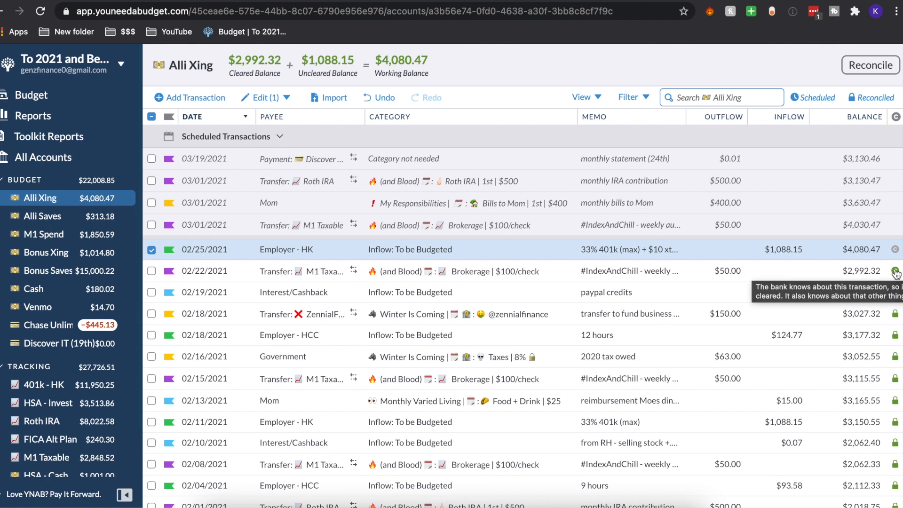
click(870, 66)
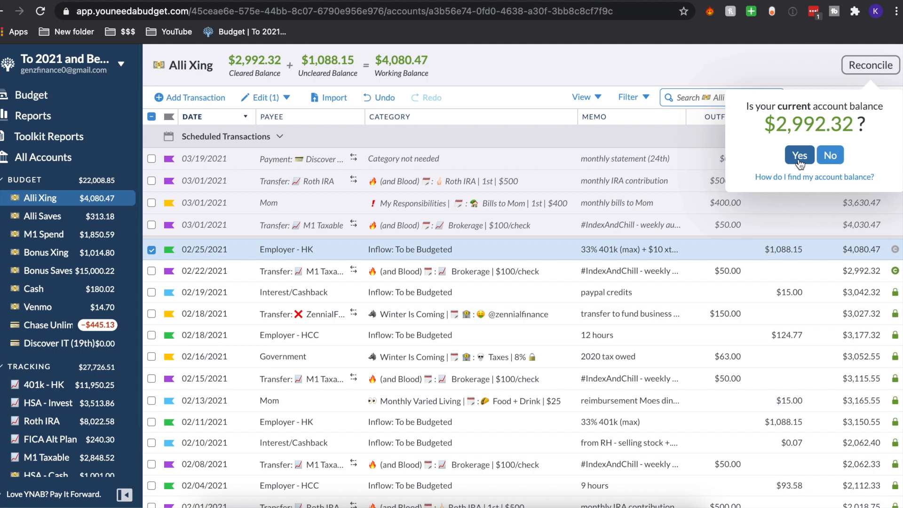
click(90, 328)
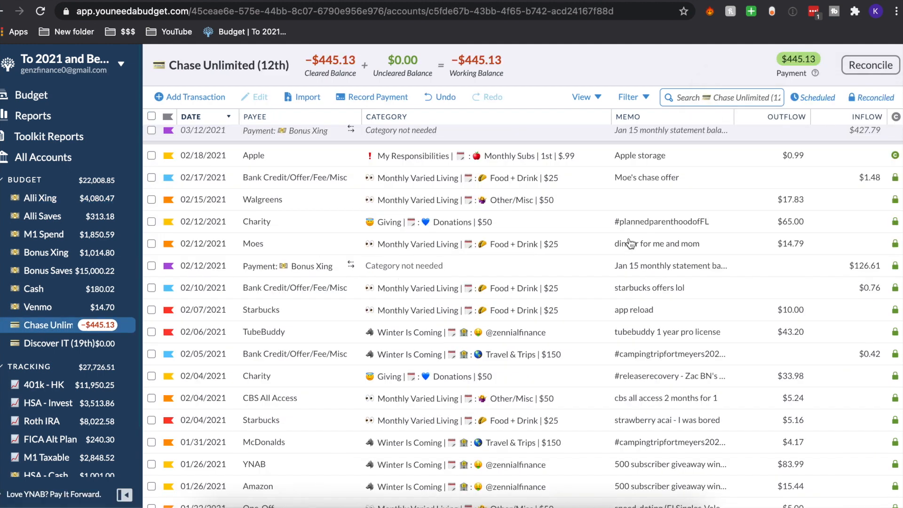
scroll(897, 165, up, 1)
scroll(897, 165, up, 1)
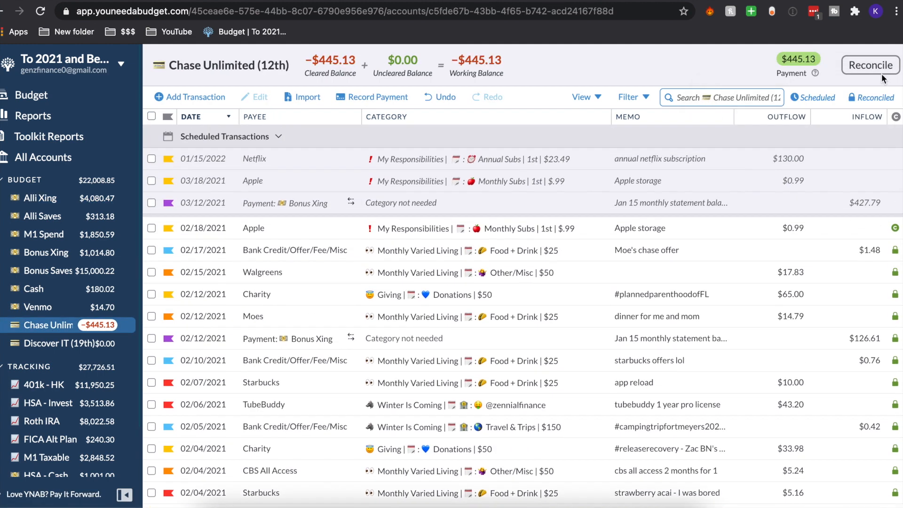
click(878, 69)
click(794, 156)
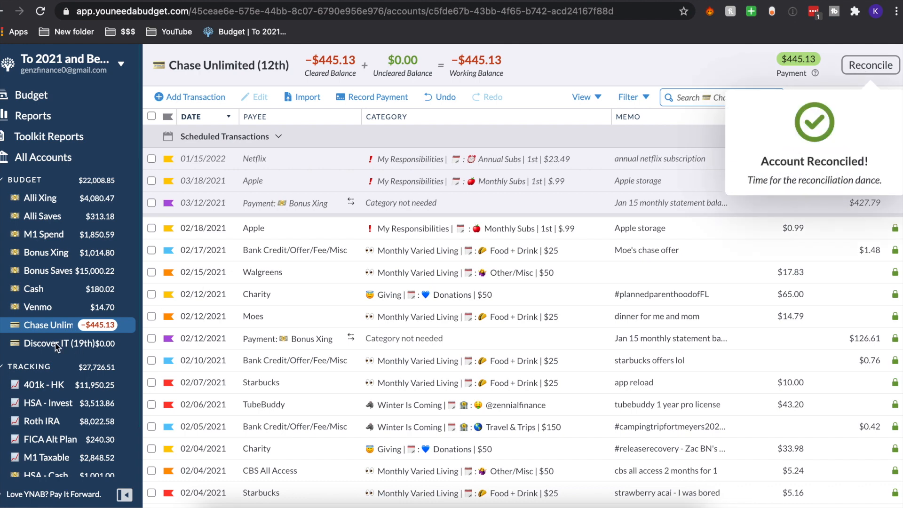
- Review the February 2021 budget categories from Credit Card Payments through Savings
click(85, 99)
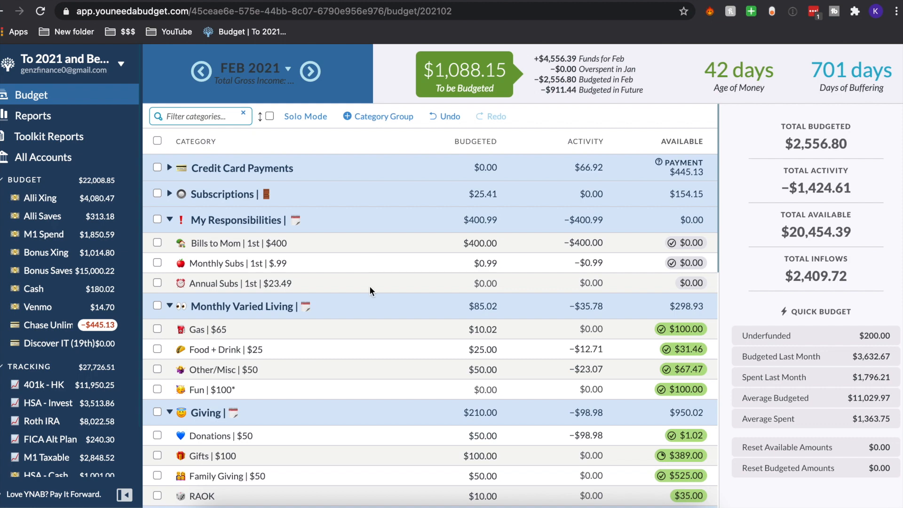
scroll(369, 287, down, 7)
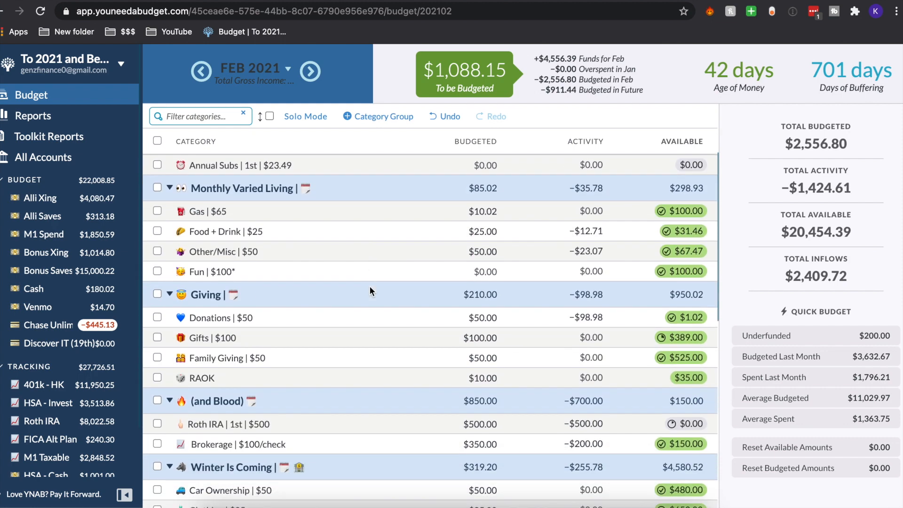
scroll(369, 288, down, 5)
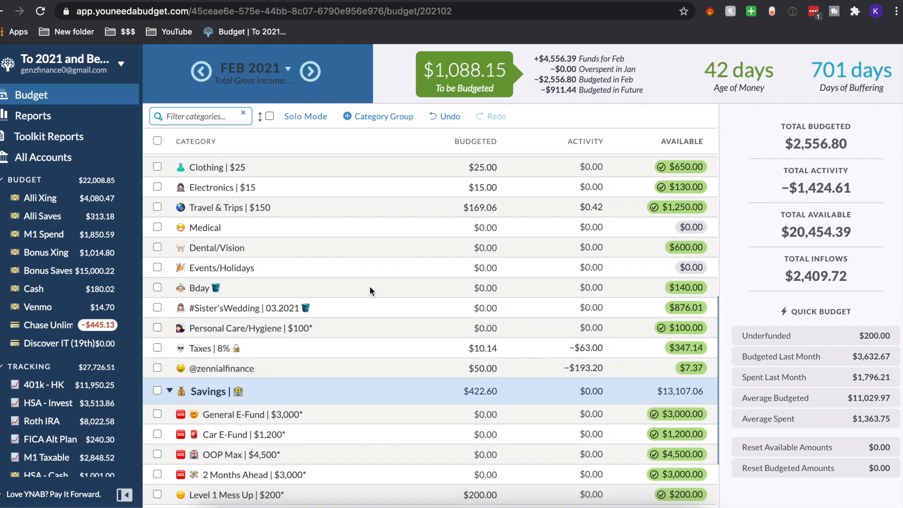
scroll(370, 287, up, 15)
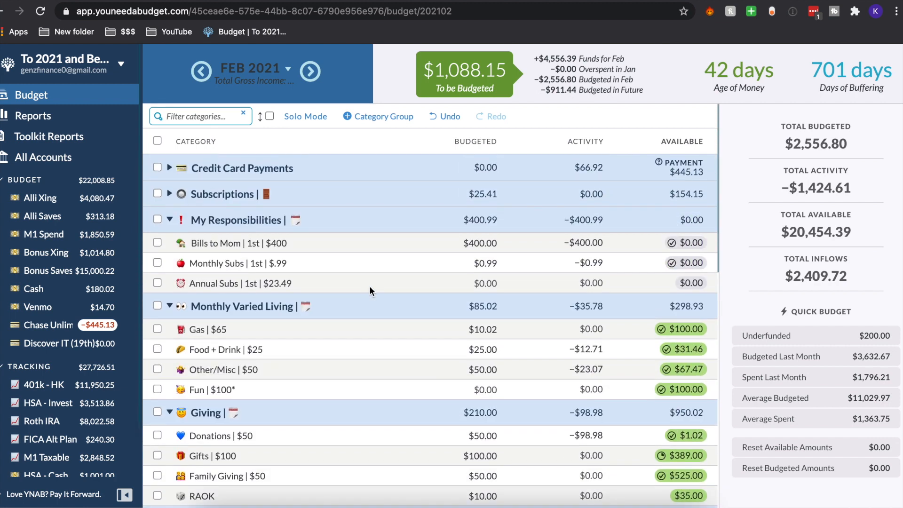
- Examine the March 2021 budget's budgeted and available amounts from My Responsibilities through Winter Is Coming
click(310, 71)
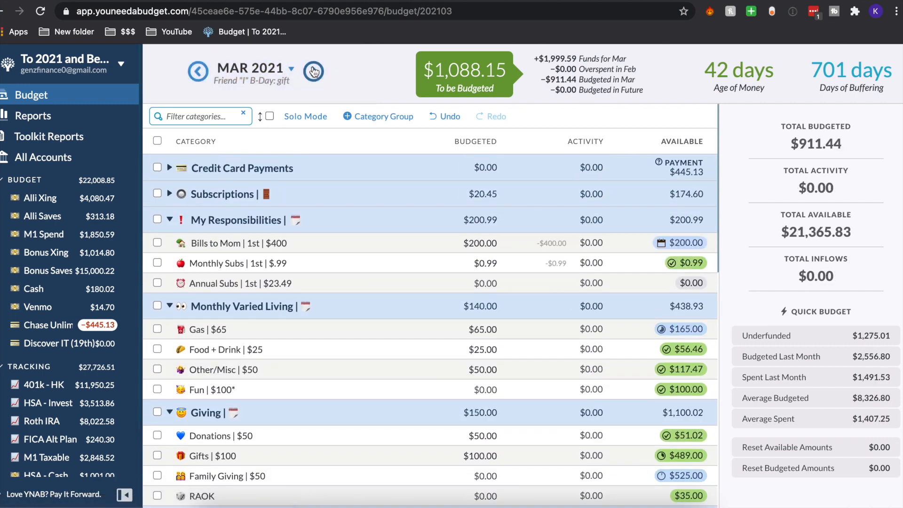
click(479, 284)
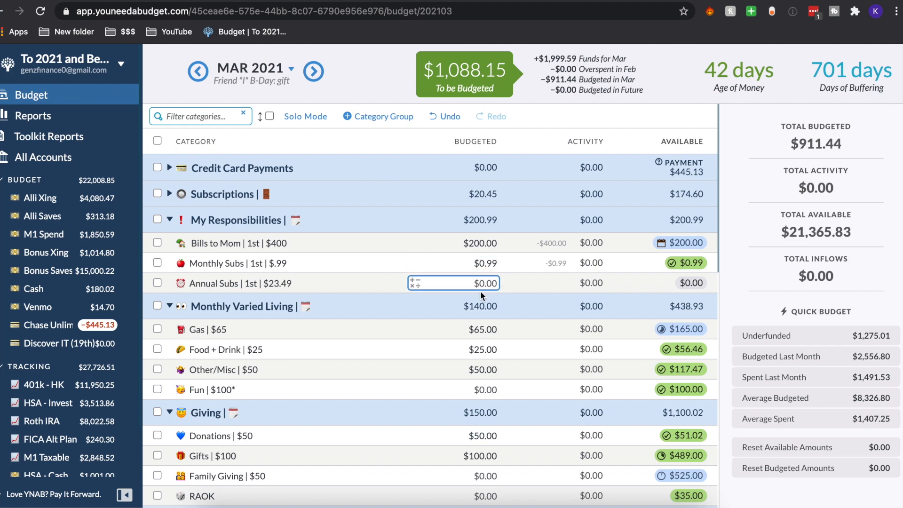
scroll(481, 291, down, 2)
key(Tab)
key(Tab)
key(Tab)
key(Tab)
key(Tab)
key(Tab)
key(Tab)
key(Tab)
key(Tab)
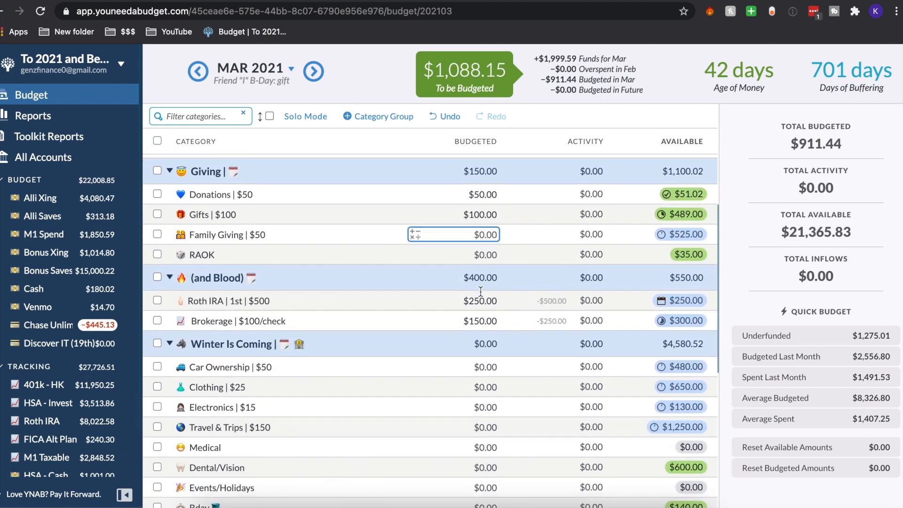
scroll(480, 291, up, 4)
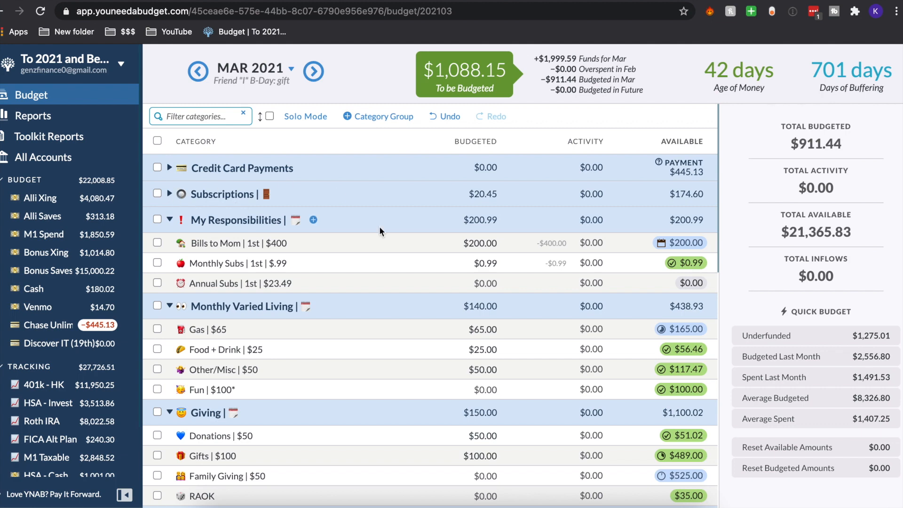
- Expand the Subscriptions group and compare the remaining March 2021 categories with the February 2021 budget
click(169, 193)
scroll(507, 305, down, 9)
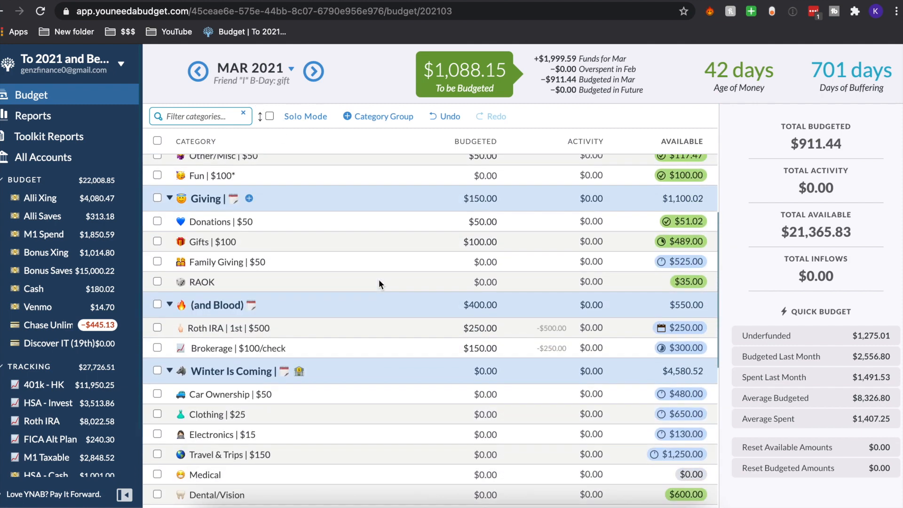
scroll(379, 280, down, 5)
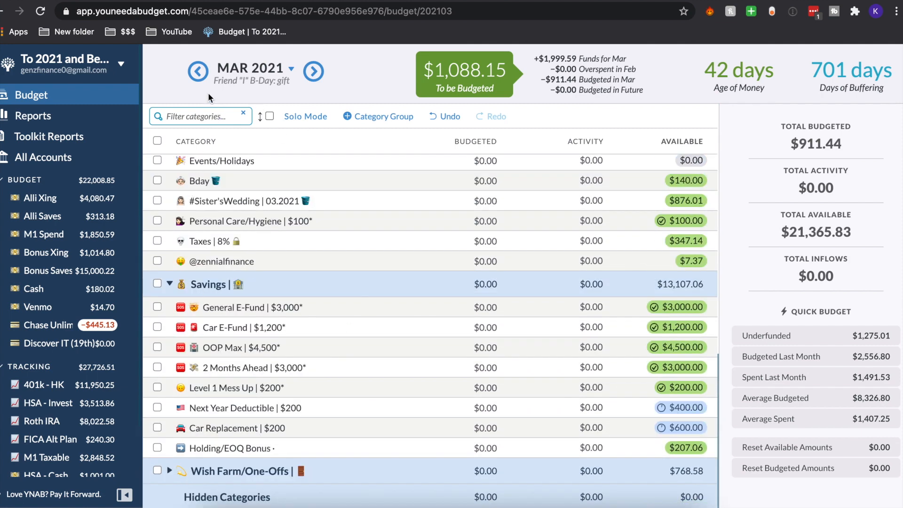
click(198, 72)
scroll(430, 373, up, 13)
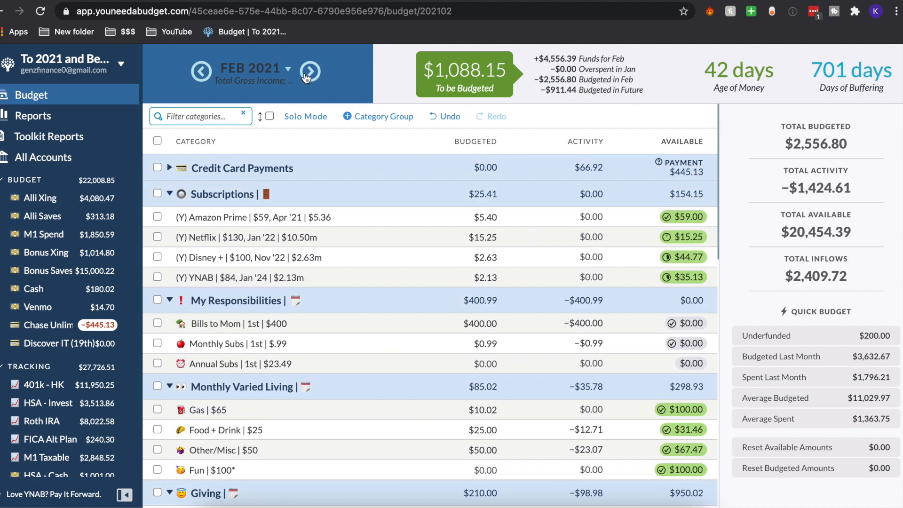
click(310, 71)
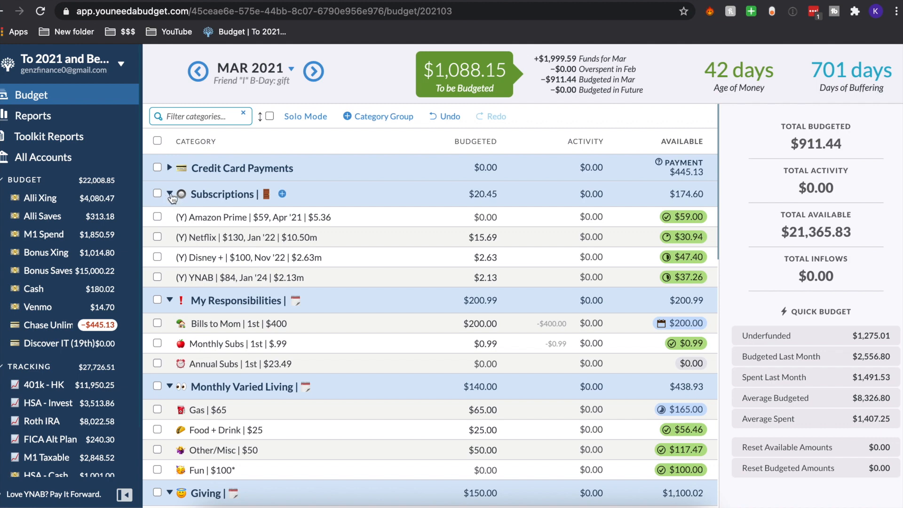
- Collapse the Subscriptions group and budget the underfunded $200.00 for Bills to Mom in March 2021
click(170, 194)
click(470, 242)
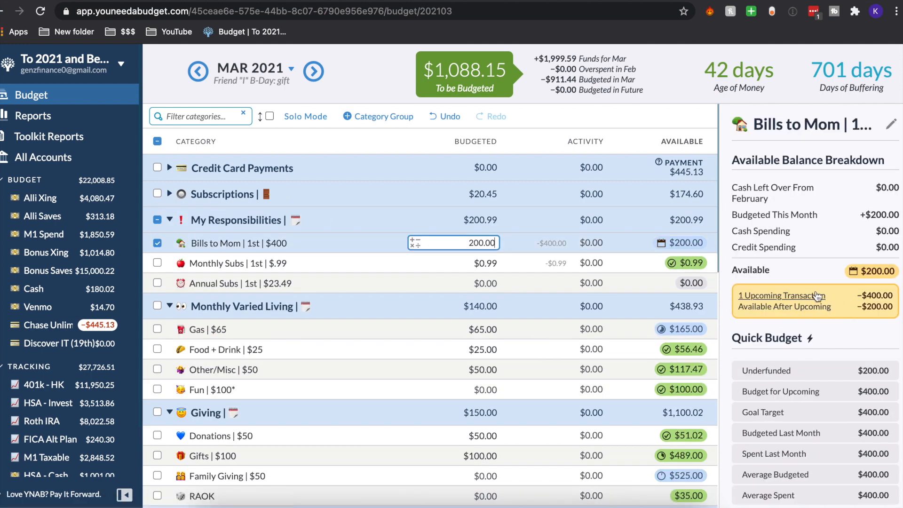
click(806, 371)
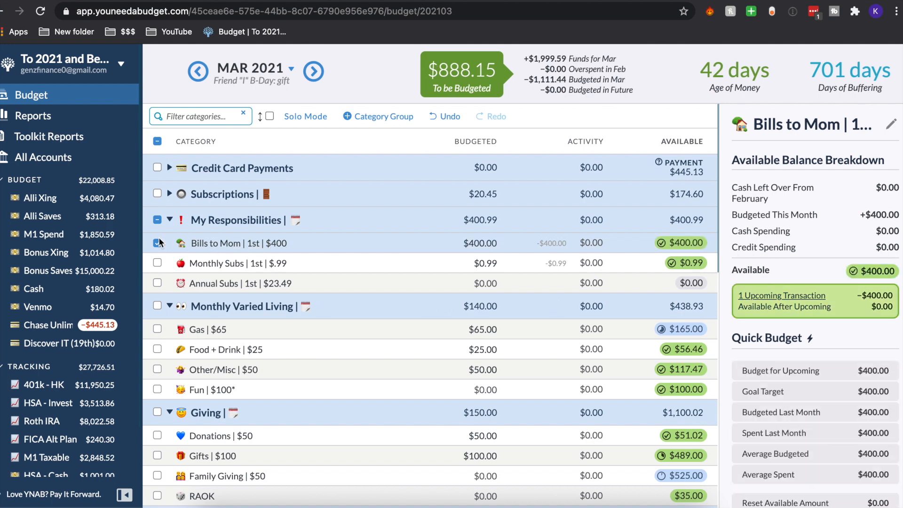
click(312, 249)
- Check the goals and available balances of the Gas and Fun categories in Monthly Varied Living
scroll(288, 264, down, 2)
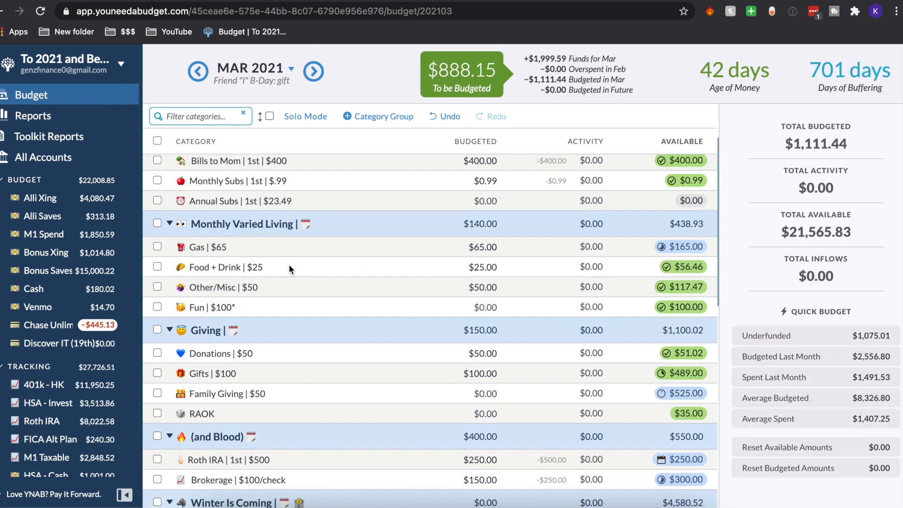
click(372, 249)
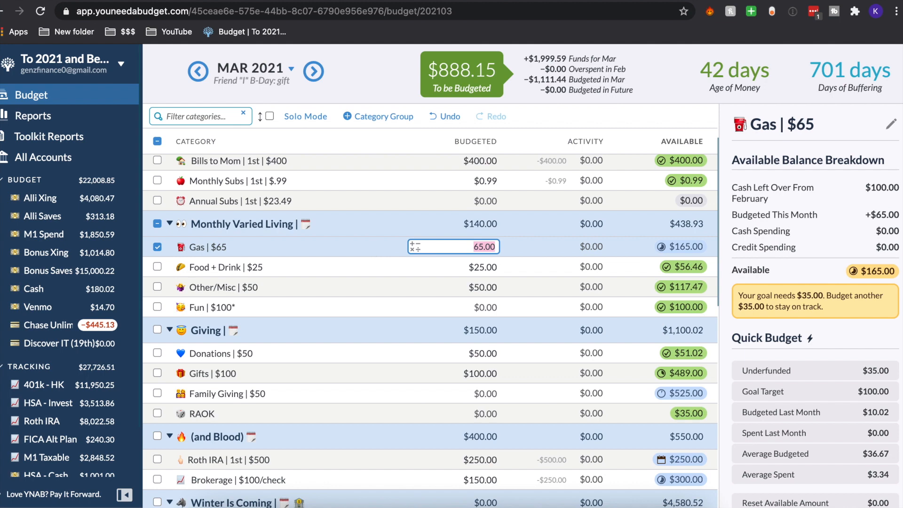
key(Tab)
key(Tab)
click(170, 292)
click(389, 307)
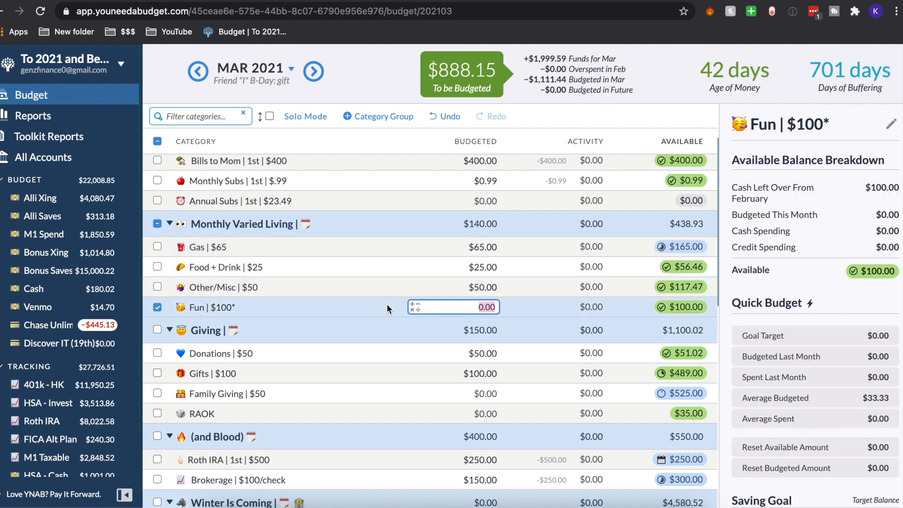
scroll(377, 306, down, 1)
click(157, 286)
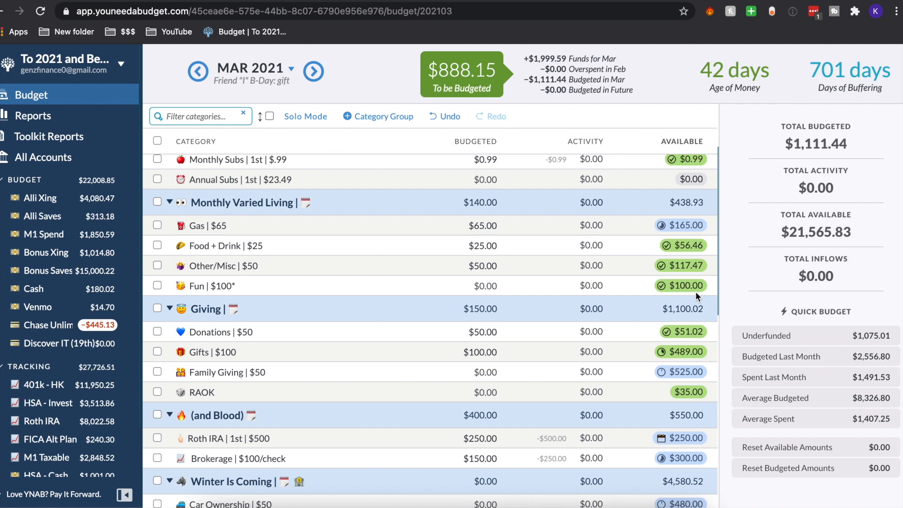
- Set the Family Giving category's March 2021 budgeted amount to 50
click(551, 337)
key(Down)
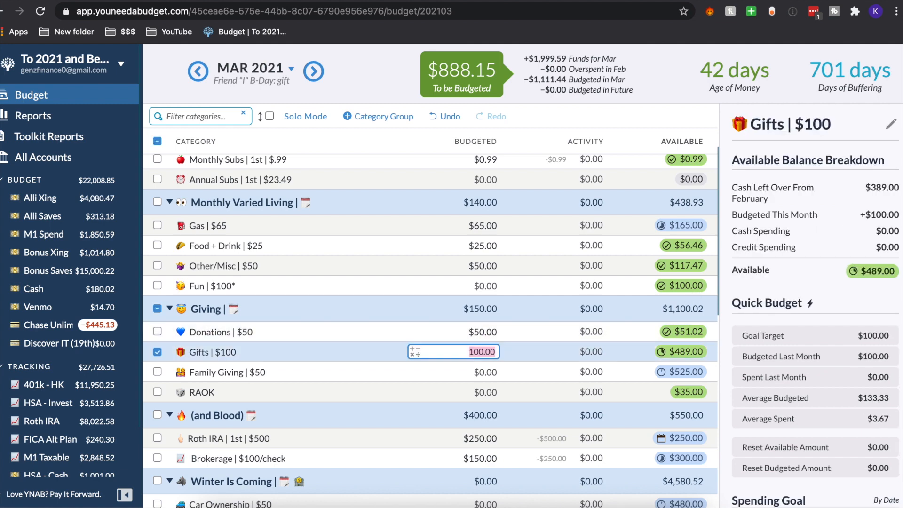
click(526, 366)
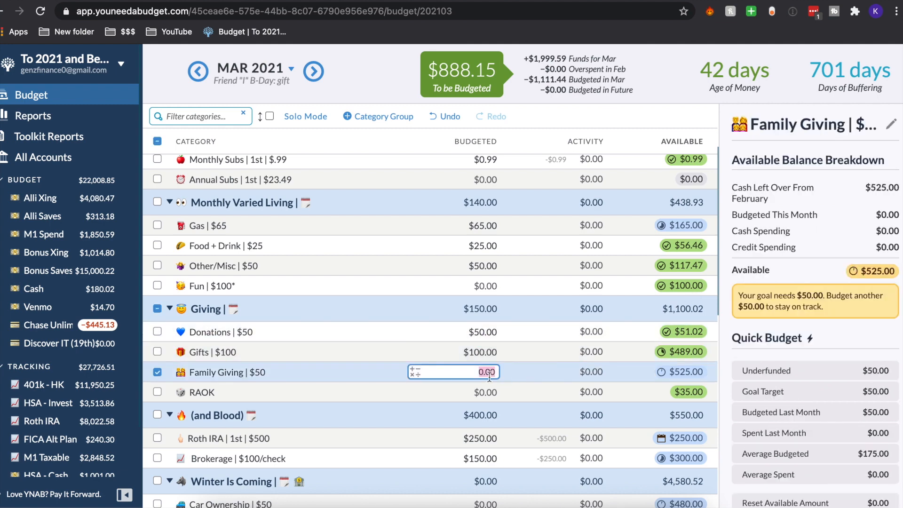
text(50)
key(Return)
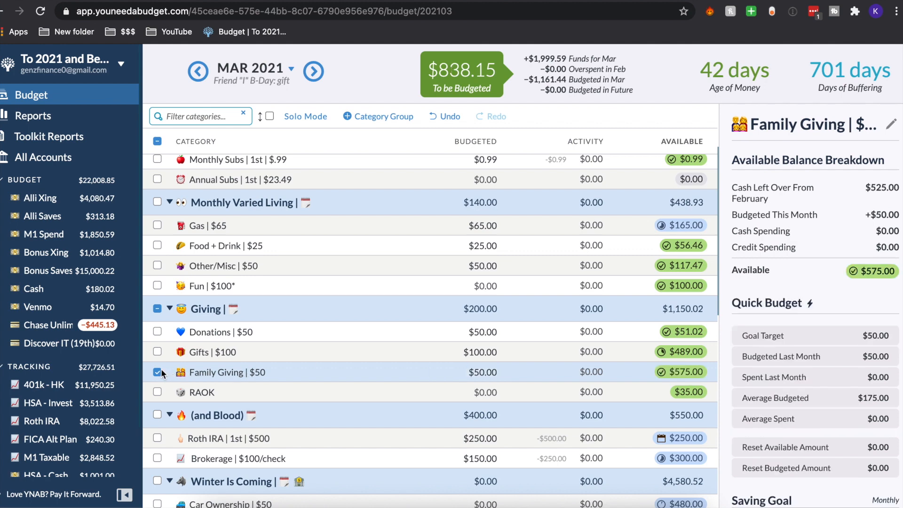
- Budget the underfunded $250.00 for the Roth IRA category in March 2021
scroll(330, 357, down, 3)
click(433, 319)
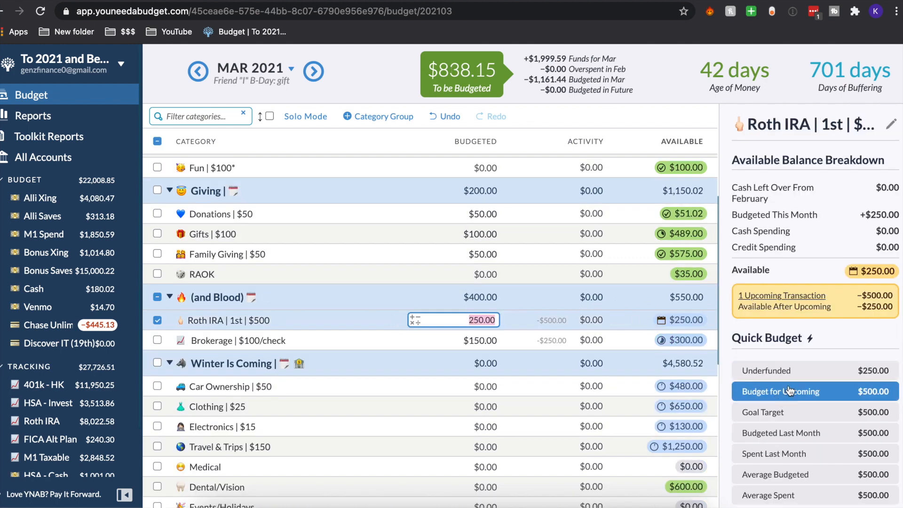
click(797, 374)
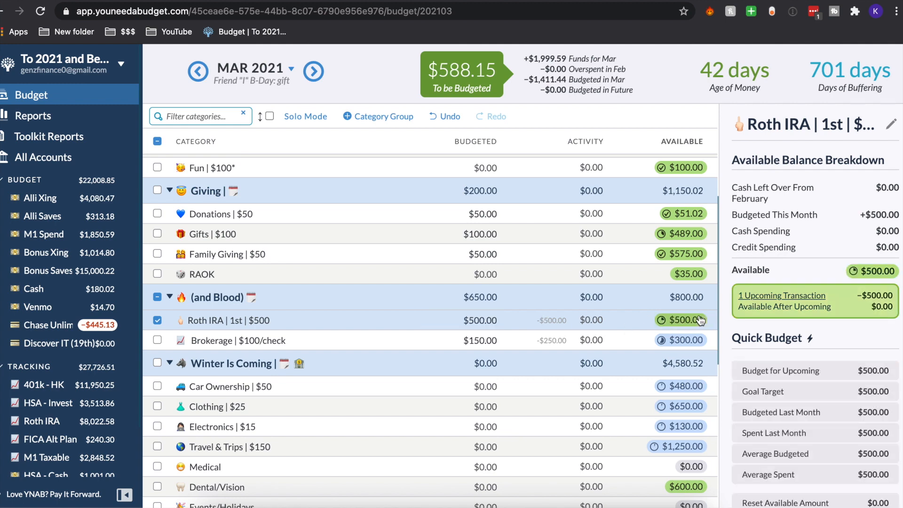
- Examine the Brokerage category's upcoming transactions, quick budget options and weekly spending goal
click(620, 338)
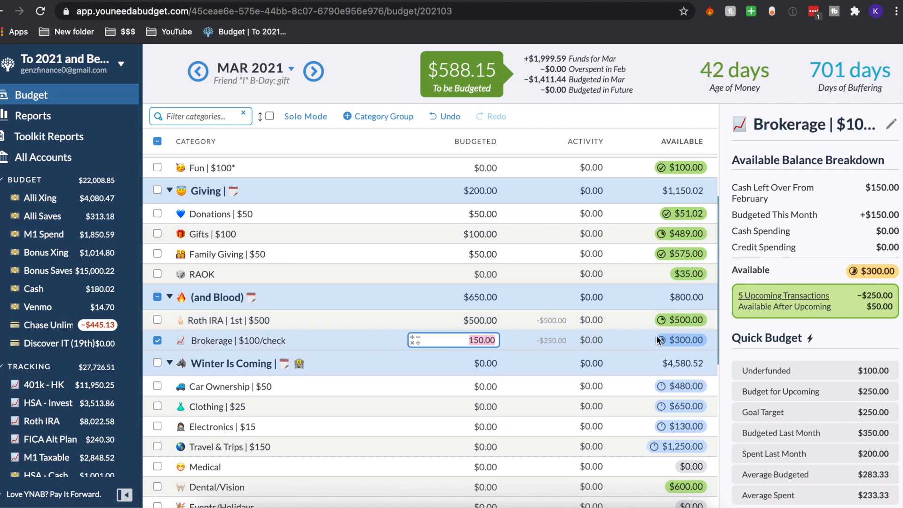
scroll(748, 319, down, 3)
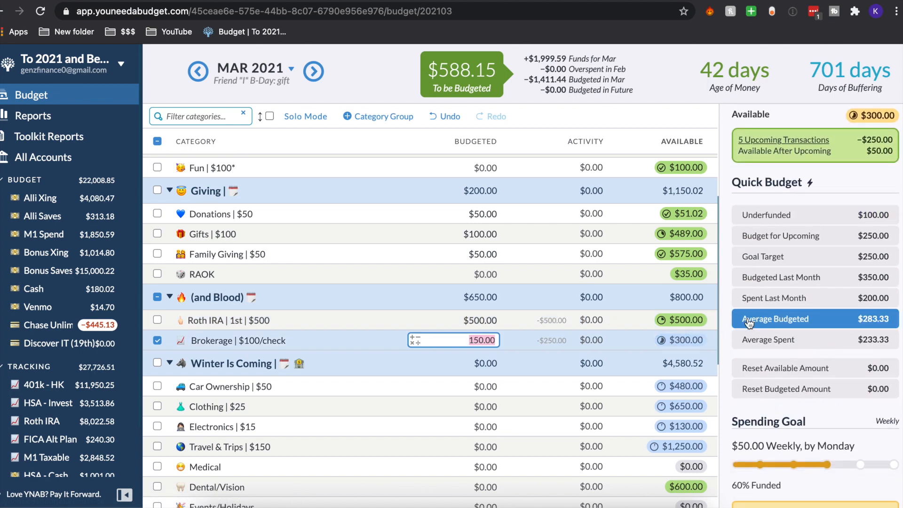
scroll(759, 423, down, 3)
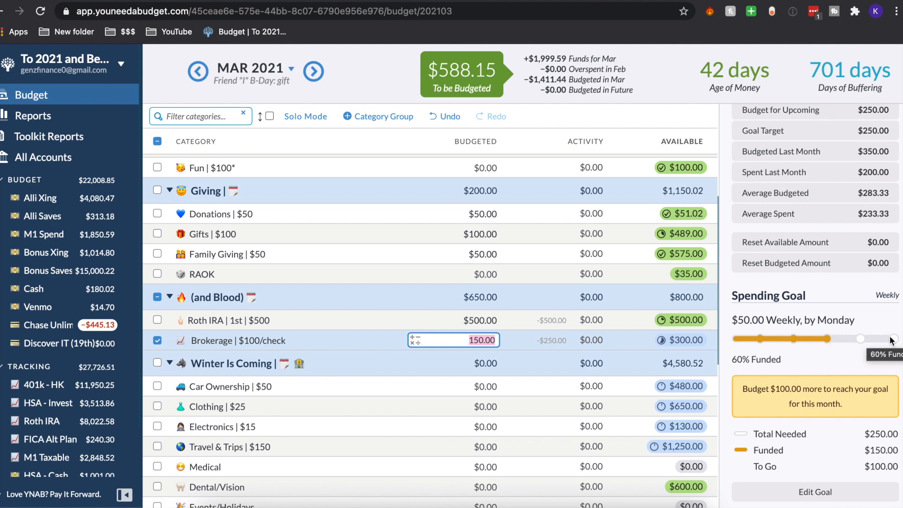
- Review the Brokerage category's upcoming transactions and add 100 to its March 2021 budgeted amount, making it 250.00
scroll(847, 329, up, 5)
click(783, 296)
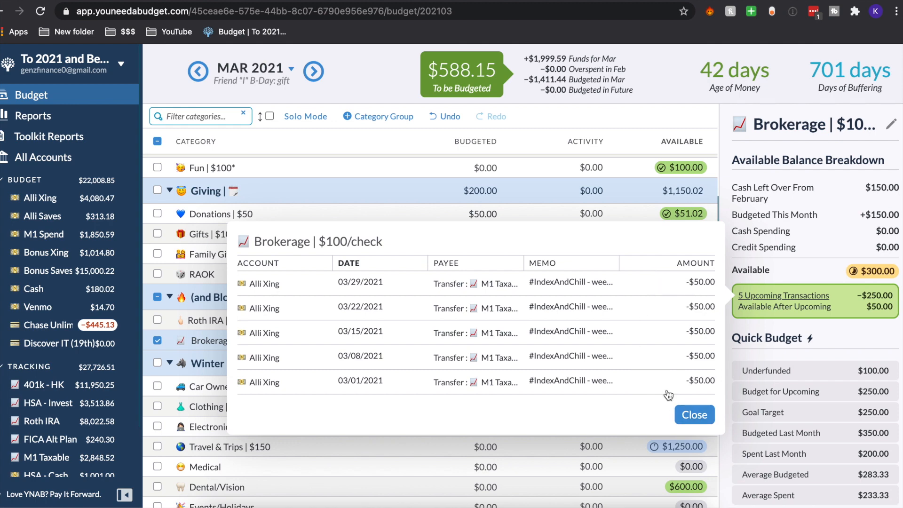
click(694, 414)
scroll(811, 321, down, 8)
click(480, 340)
text(+100)
key(Return)
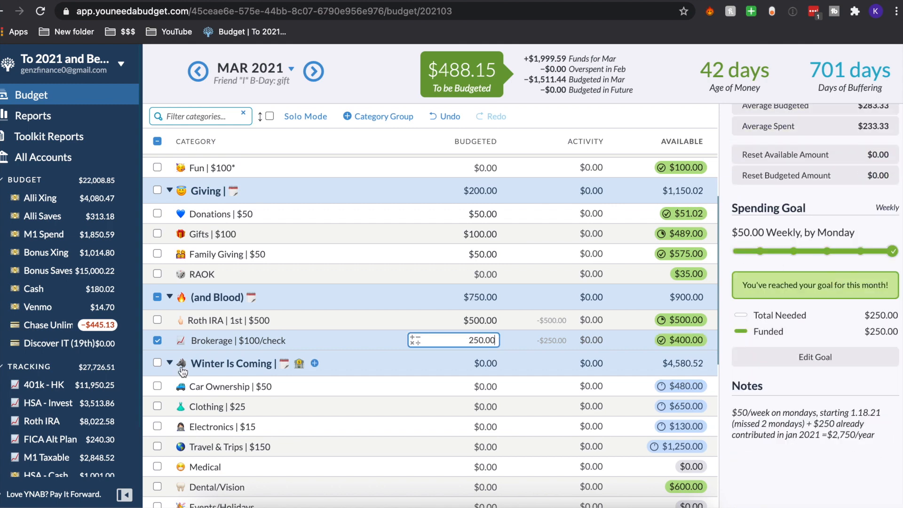
- Set the Car Ownership category's March 2021 budgeted amount to 50
key(Down)
key(Down)
key(Down)
key(Down)
key(Down)
key(Down)
key(Up)
key(Up)
key(Up)
key(Up)
click(477, 249)
text(50)
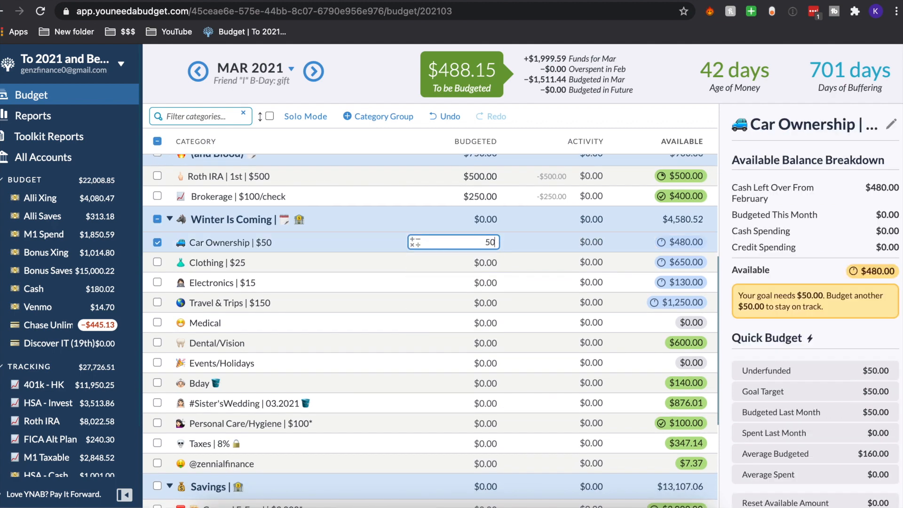
key(Return)
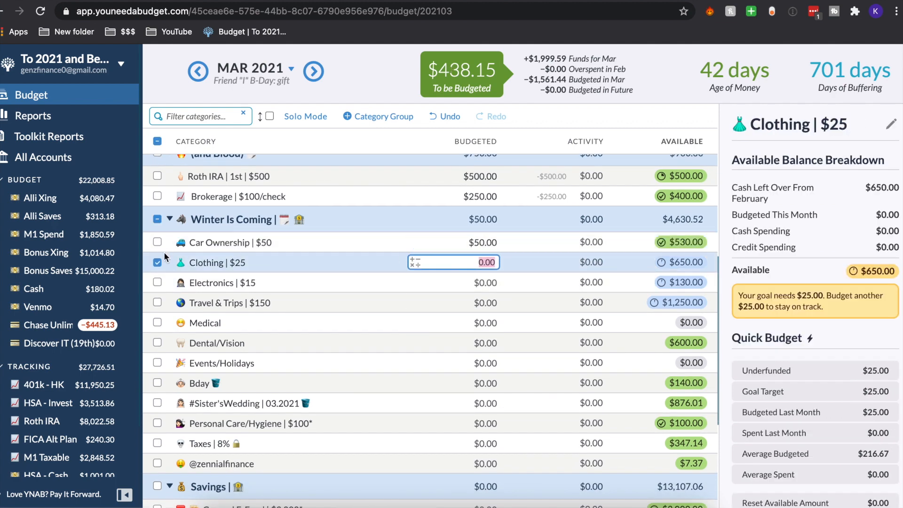
- Review the Clothing category's monthly saving goal and delete it
click(360, 261)
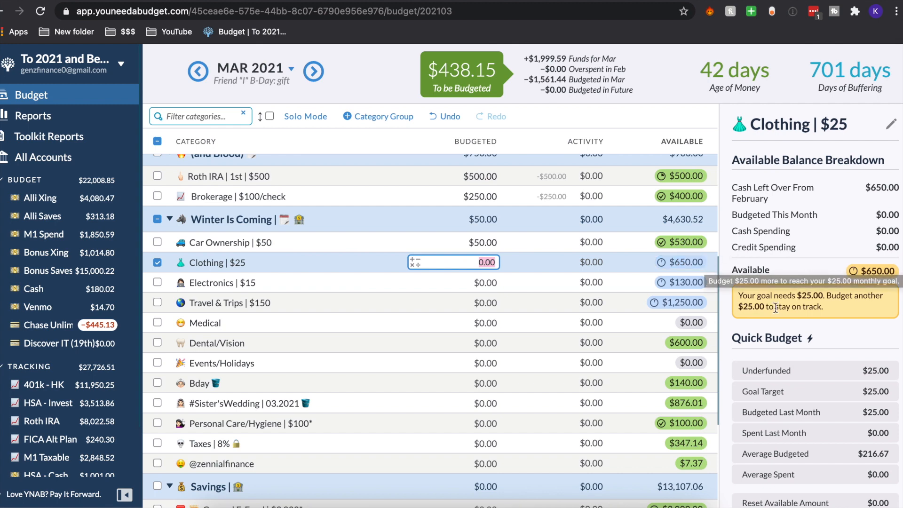
scroll(775, 308, down, 1)
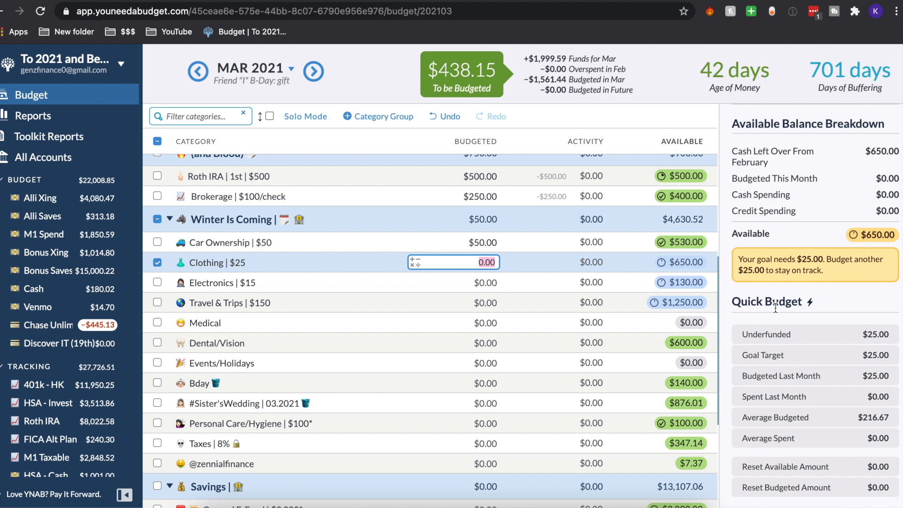
scroll(776, 305, down, 3)
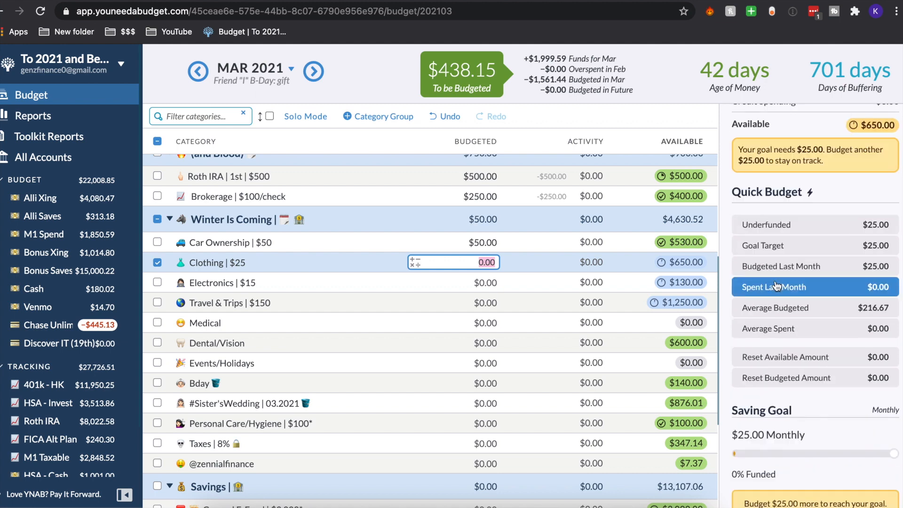
scroll(776, 285, down, 2)
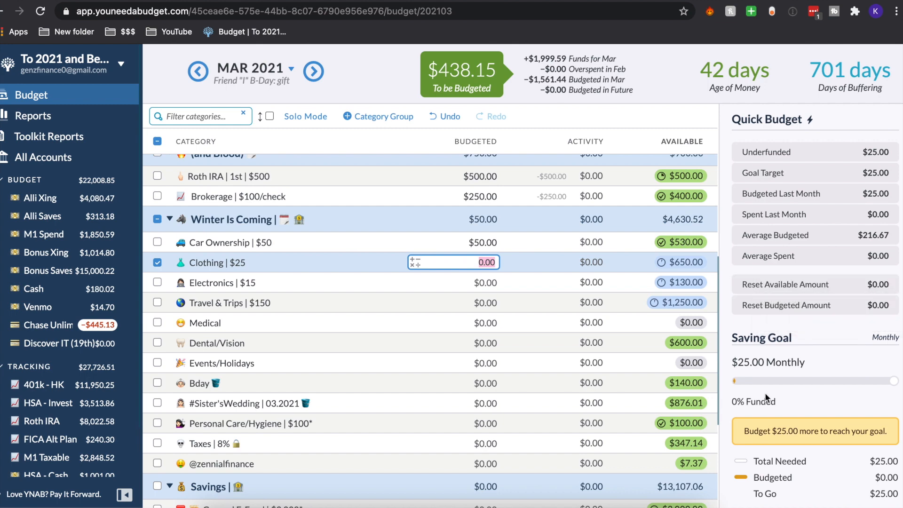
scroll(764, 396, down, 2)
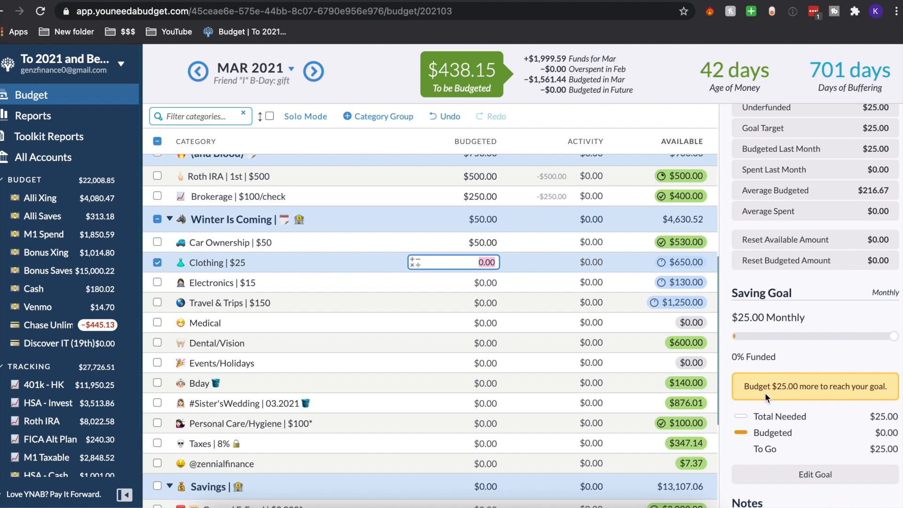
scroll(799, 334, down, 8)
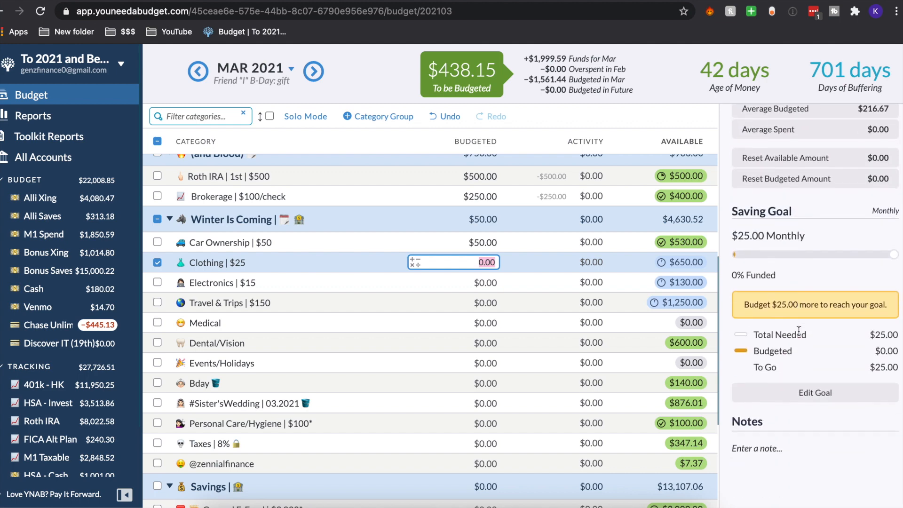
click(805, 383)
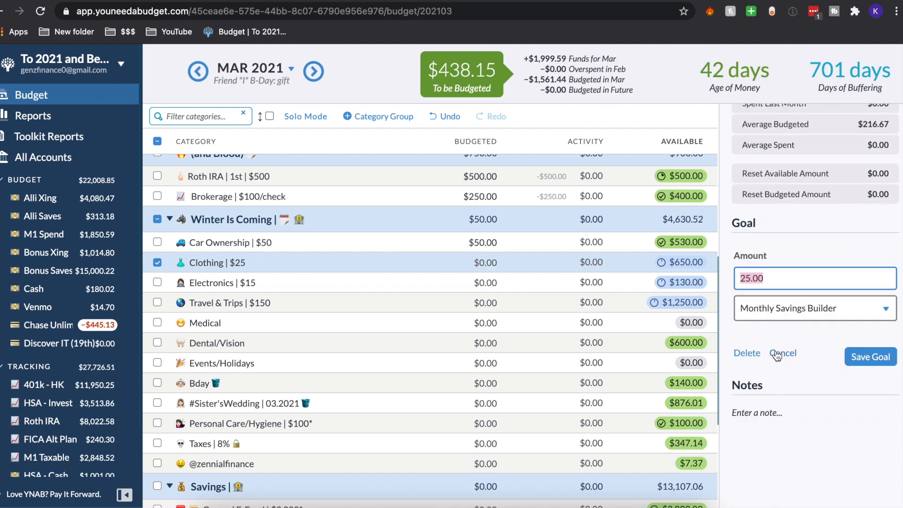
click(756, 359)
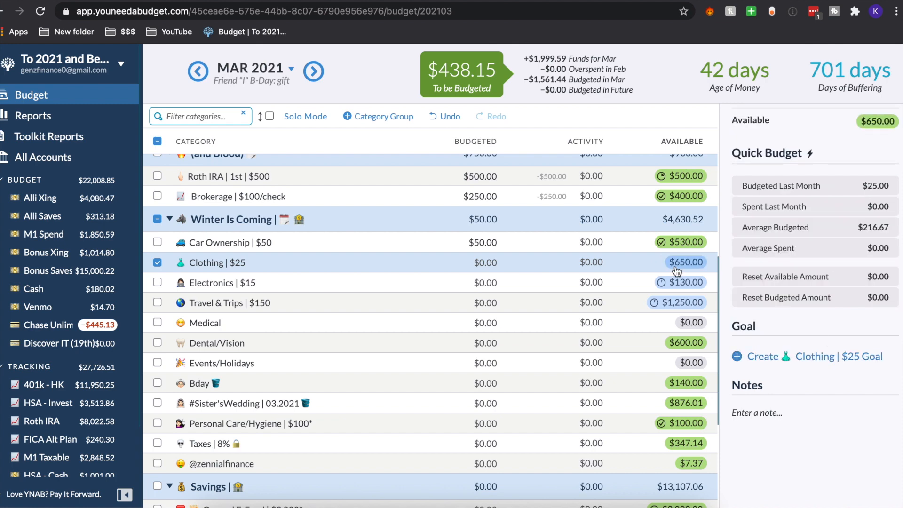
- Rename the "Clothing | $25" category to "Clothing", keeping its dress emoji
key(Down)
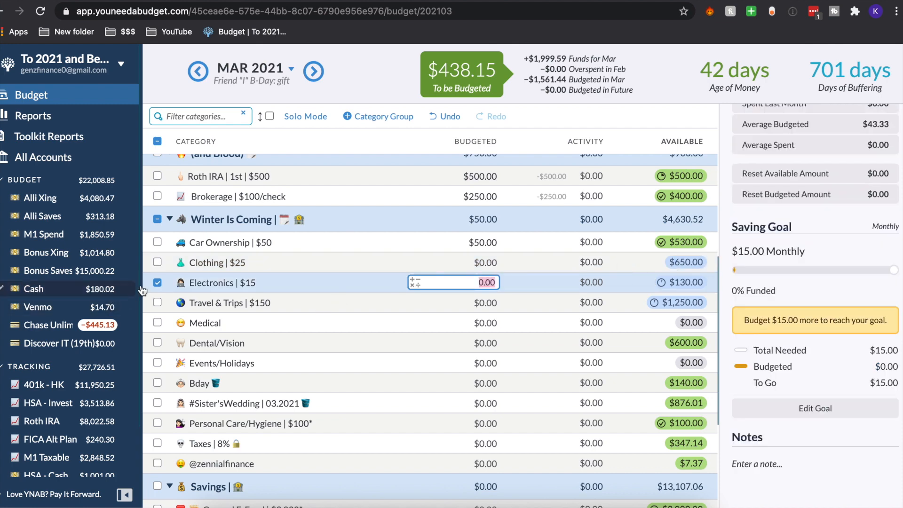
click(227, 263)
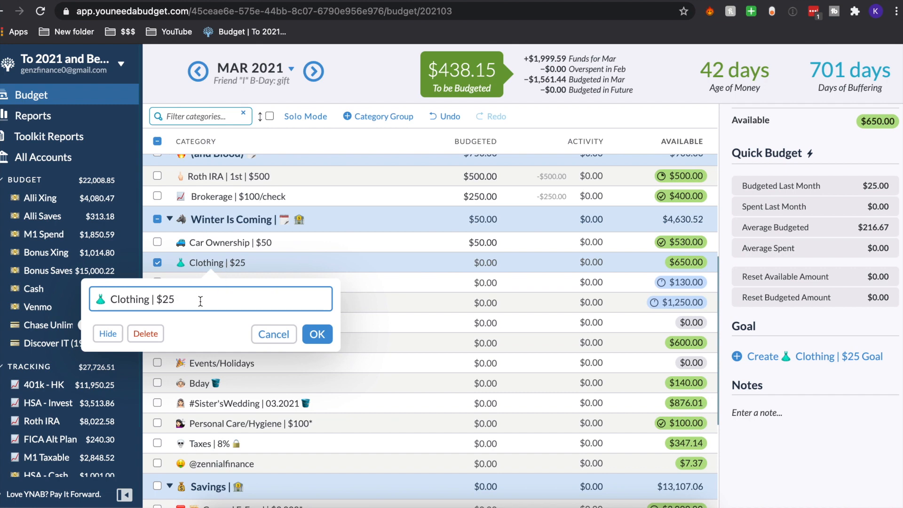
key(BackSpace)
key(BackSpace)
key(BackSpace)
key(BackSpace)
key(BackSpace)
key(BackSpace)
key(Return)
- Add the Clothing note "in Jan 2021-- was $25/m, in feb 2021 hit $650, no longer funding anything per month"
click(779, 414)
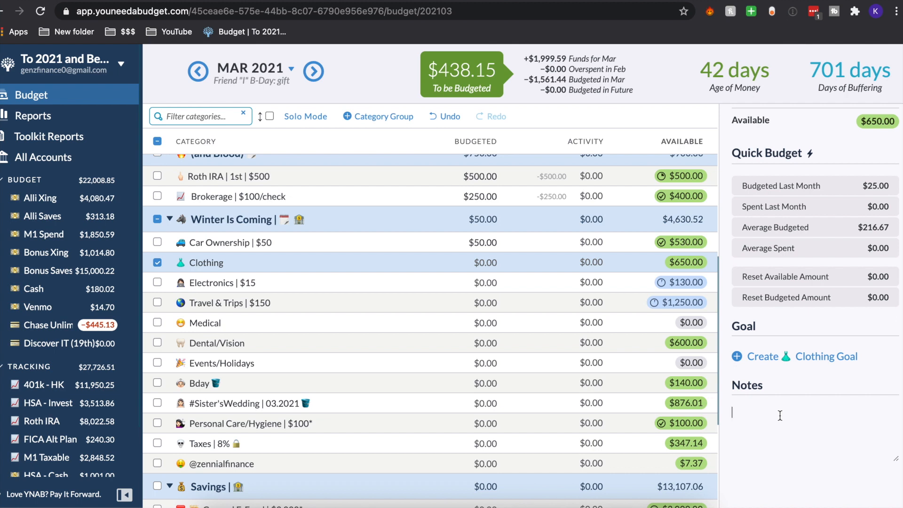
text(in Jan 2021-- waas $25/m, in feb 2021)
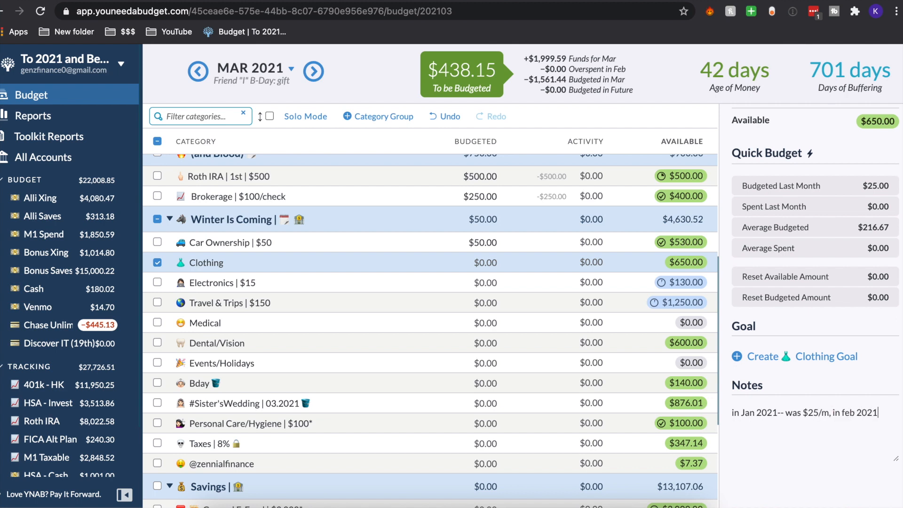
text( hit $650, no longer funding anything per month)
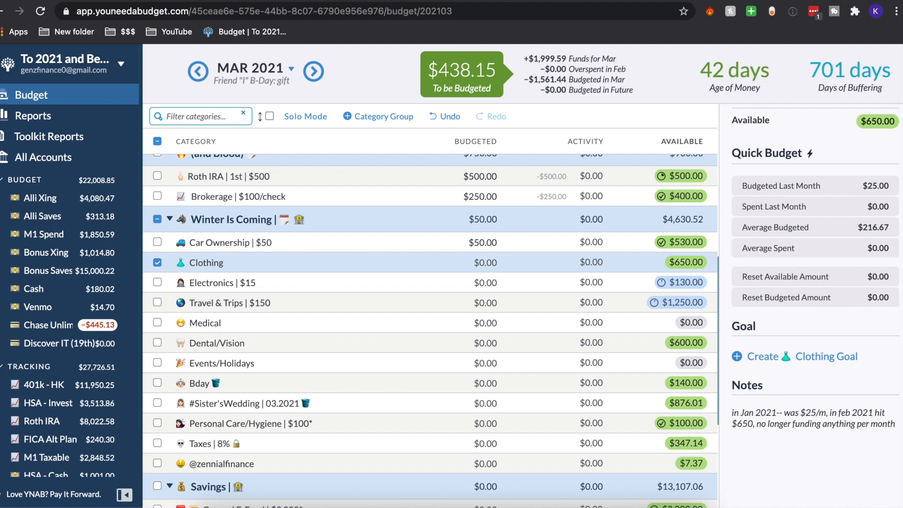
scroll(646, 334, up, 1)
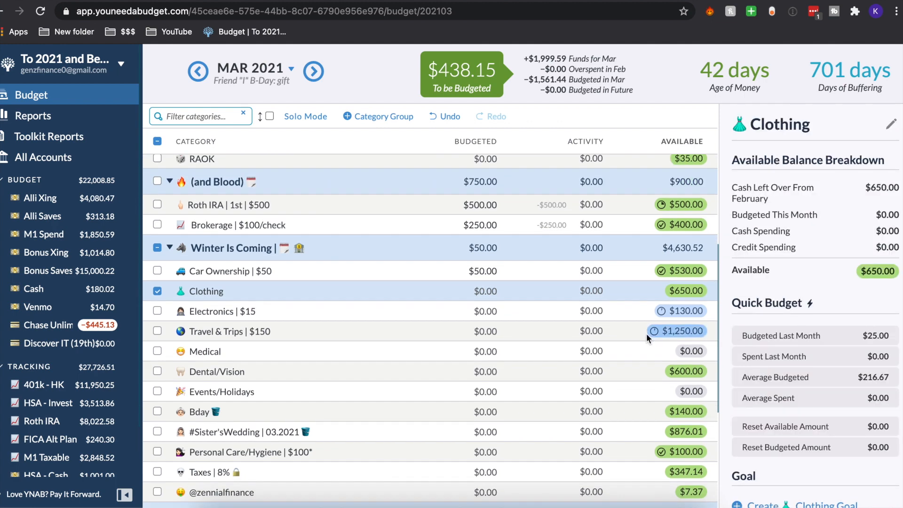
- Budget 15 for Electronics and 150 for Travel & Trips in March 2021
click(159, 293)
click(461, 311)
text(15)
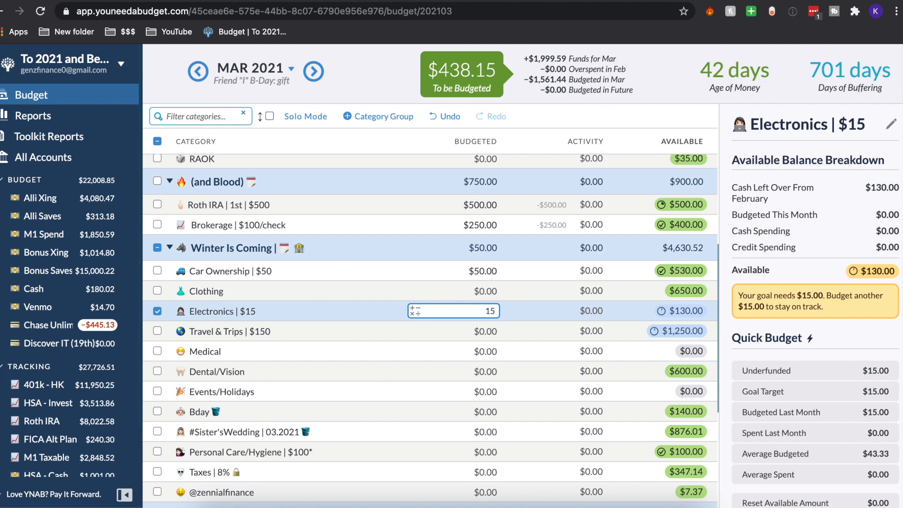
key(Return)
text(150)
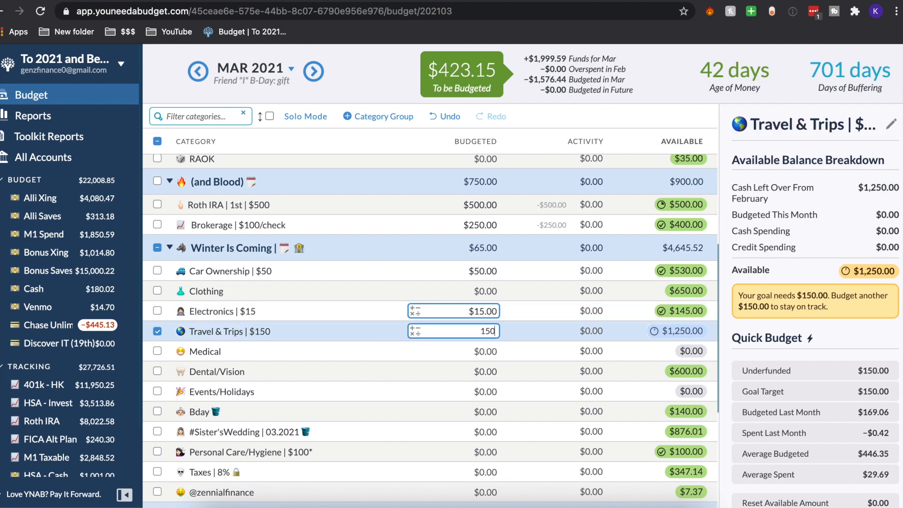
key(Return)
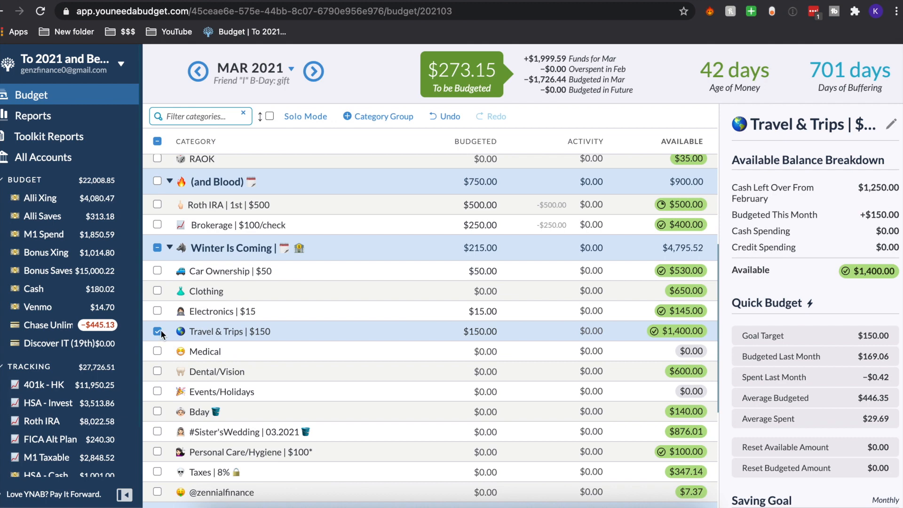
- Check the Travel & Trips category's available balance and goal status, leaving no category selected
click(158, 331)
click(615, 340)
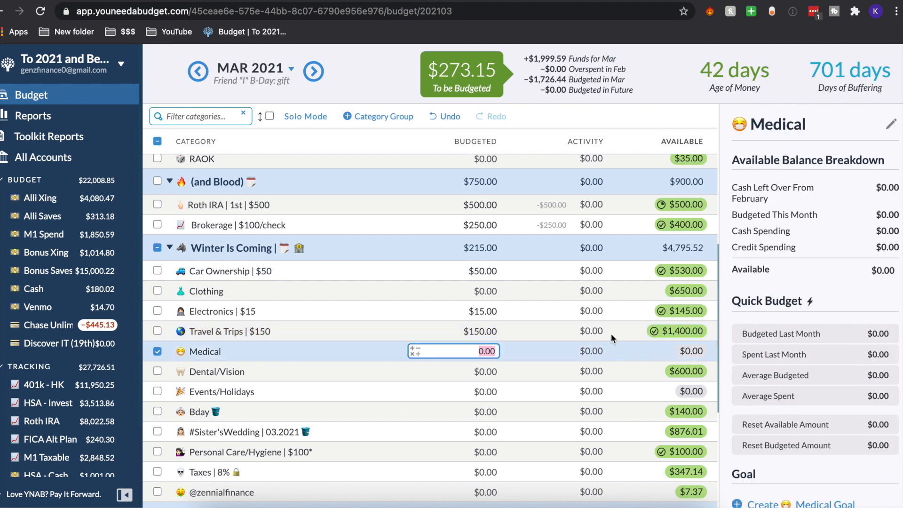
click(611, 333)
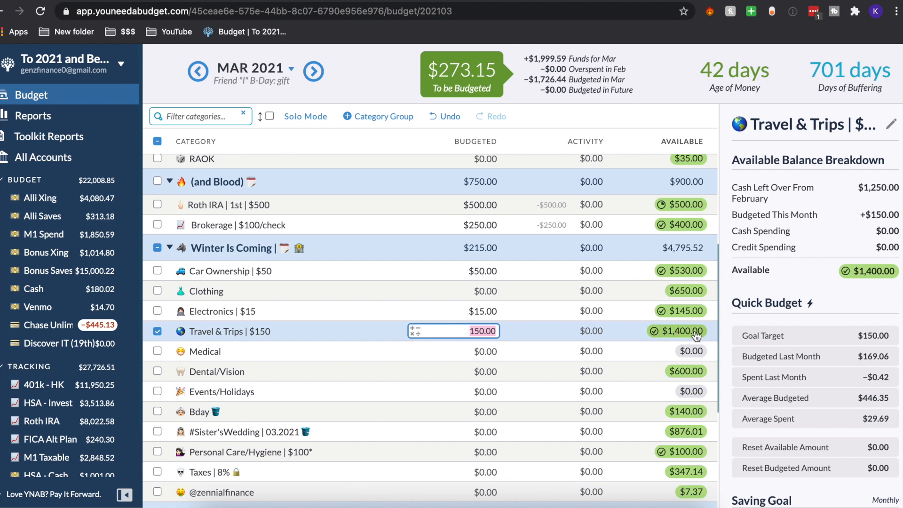
mouse_move(692, 333)
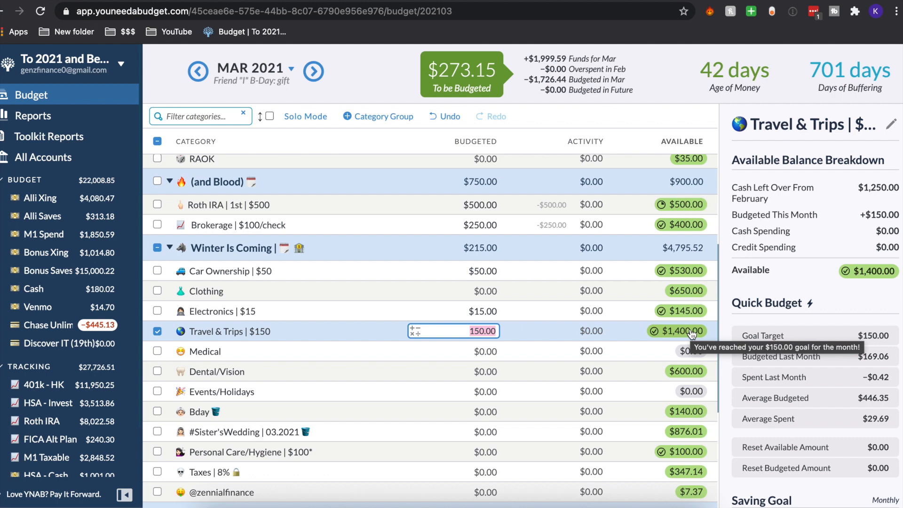
scroll(565, 331, down, 1)
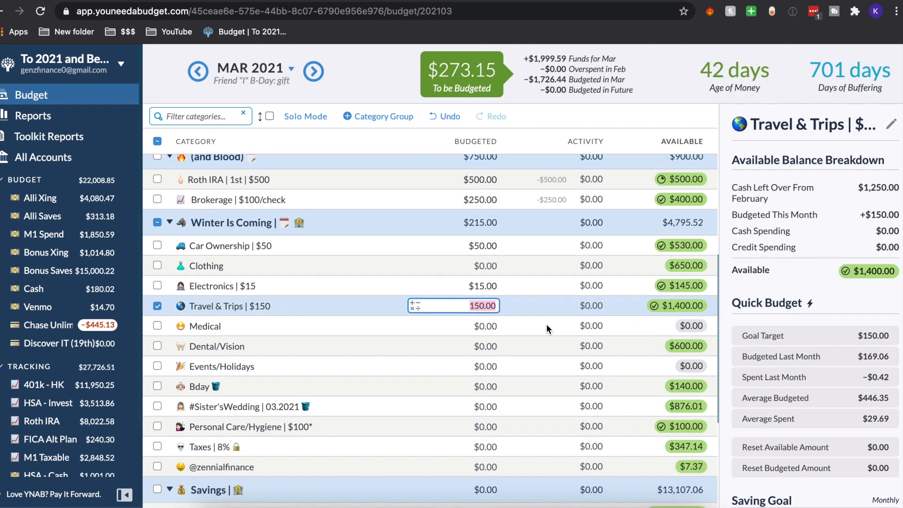
scroll(544, 331, down, 1)
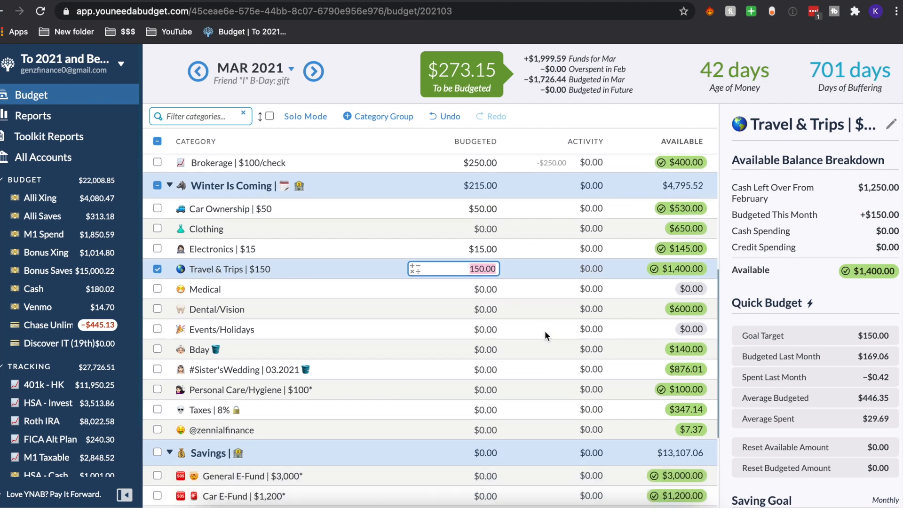
click(157, 269)
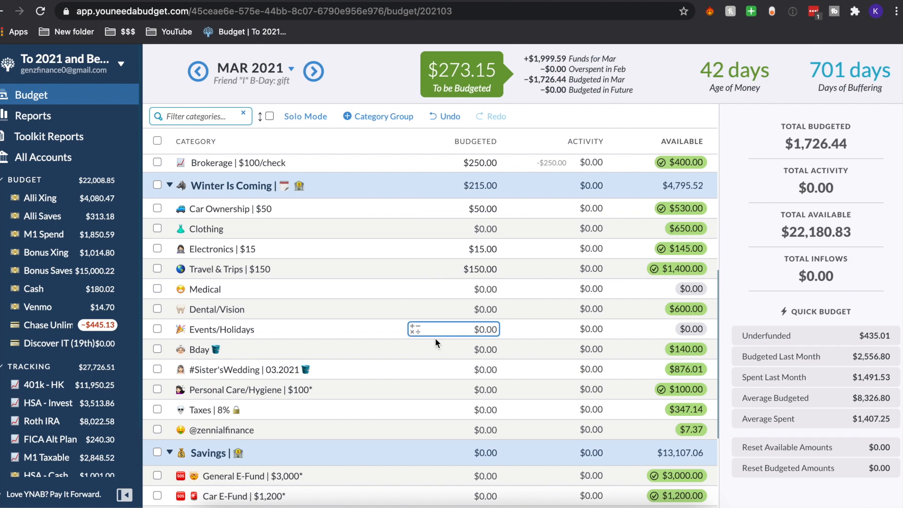
- Go back to February 2021 and set the Car Replacement category's budgeted amount to 200 in the Savings group
scroll(436, 338, up, 1)
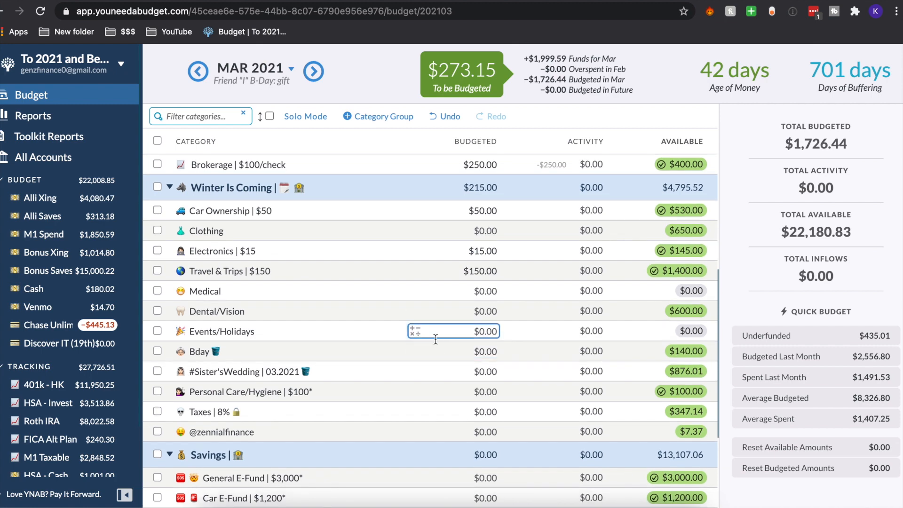
scroll(435, 339, up, 10)
click(199, 72)
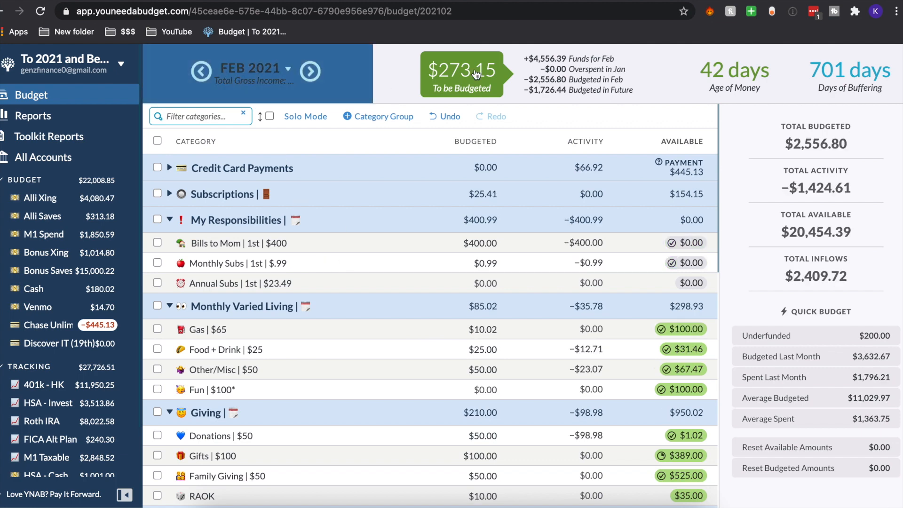
scroll(452, 293, down, 5)
scroll(452, 293, down, 6)
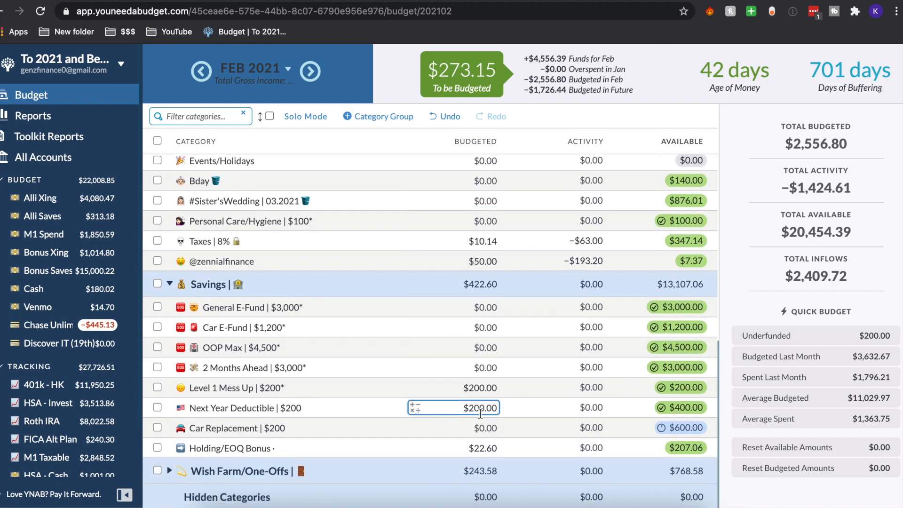
click(379, 428)
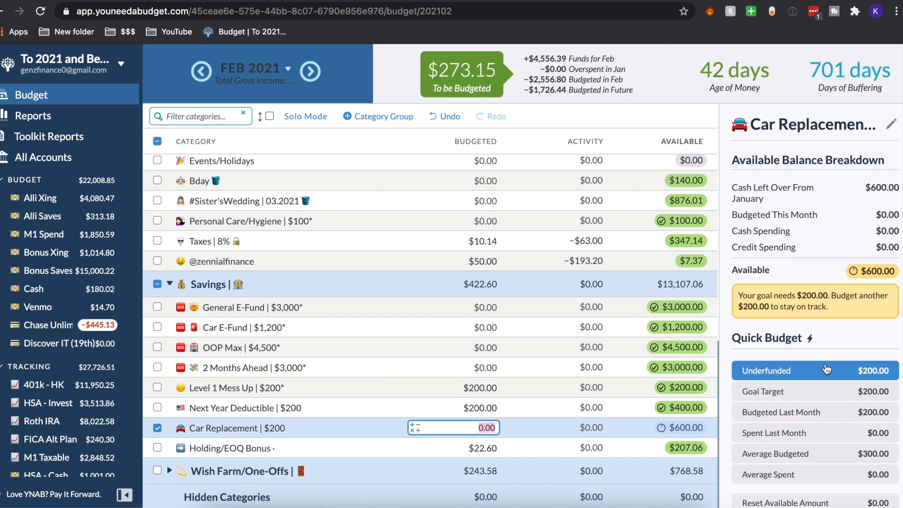
text(200)
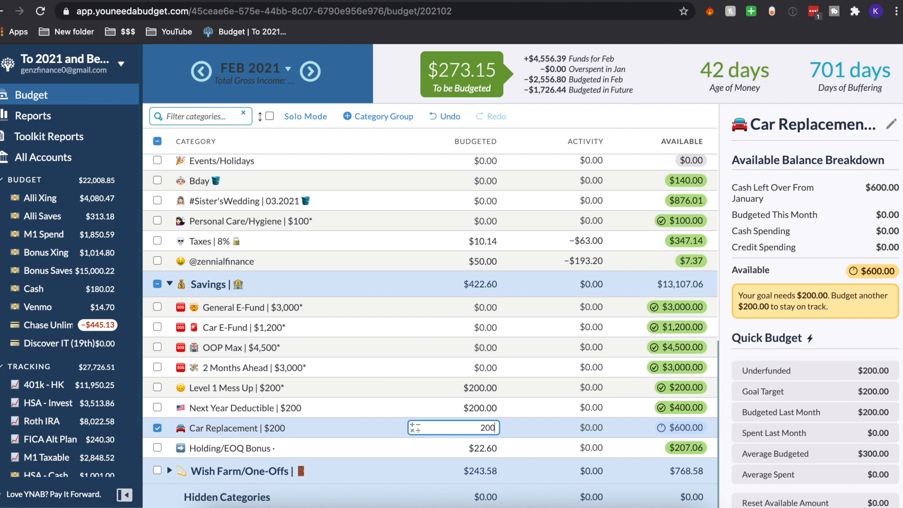
key(Return)
click(158, 427)
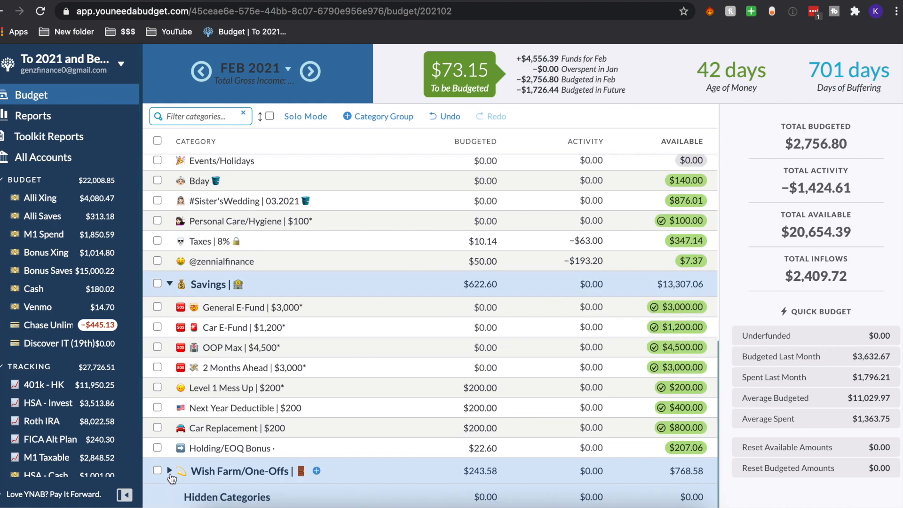
- Add 56.42 to the Laser Hair Removal category's February 2021 budgeted amount in the Wish Farm/One-Offs group, then collapse the group
click(169, 471)
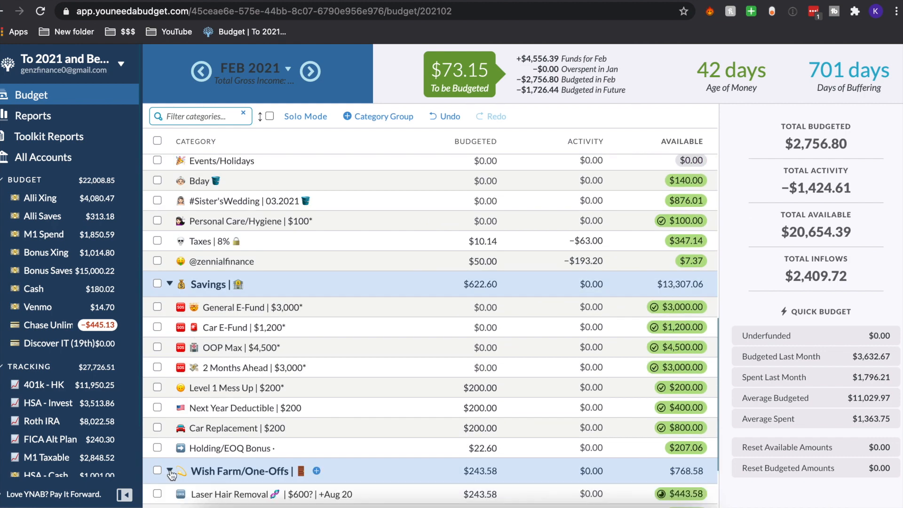
scroll(324, 451, down, 3)
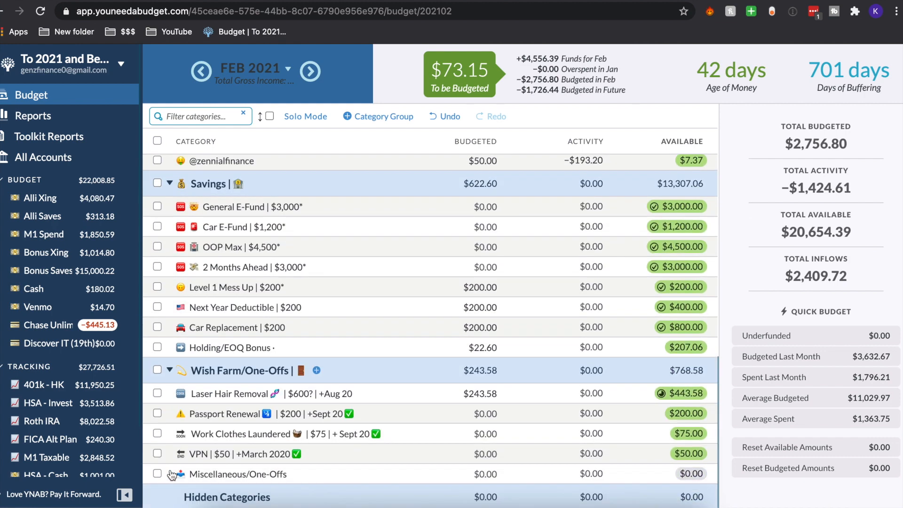
click(389, 390)
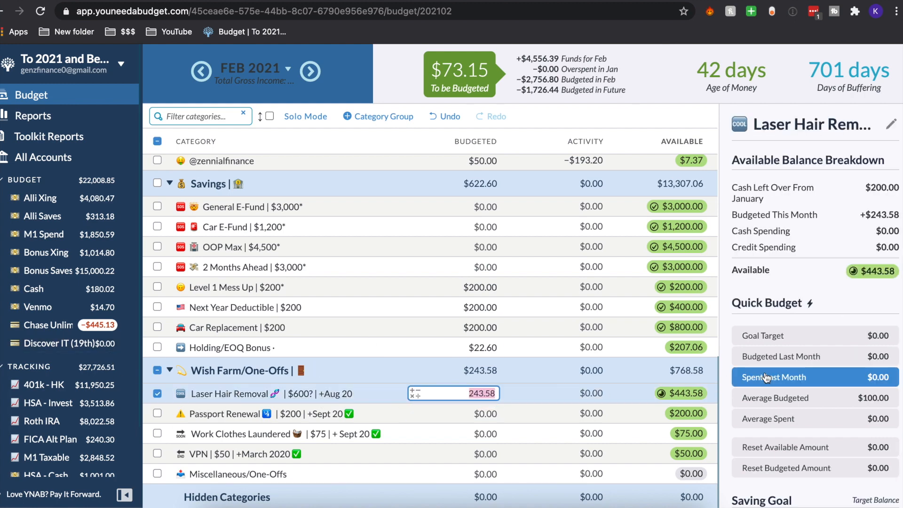
scroll(771, 378, down, 4)
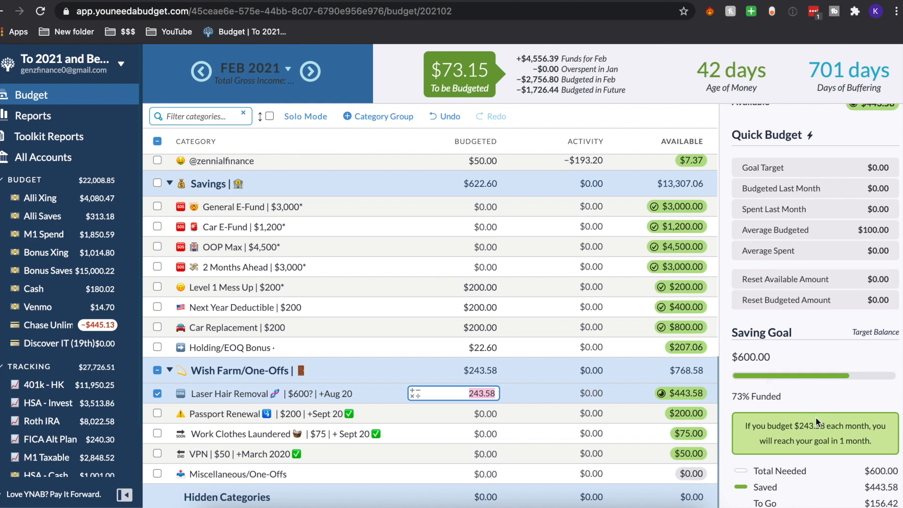
scroll(839, 468, down, 1)
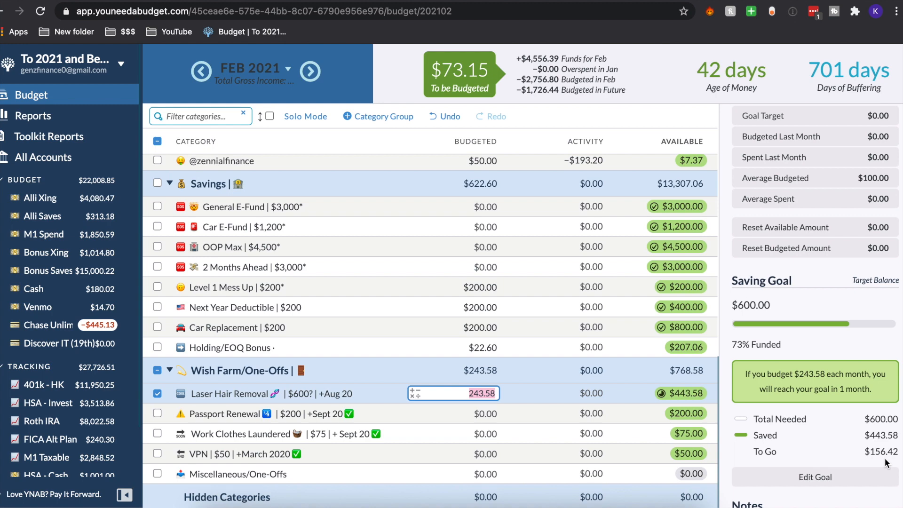
text(+56.42)
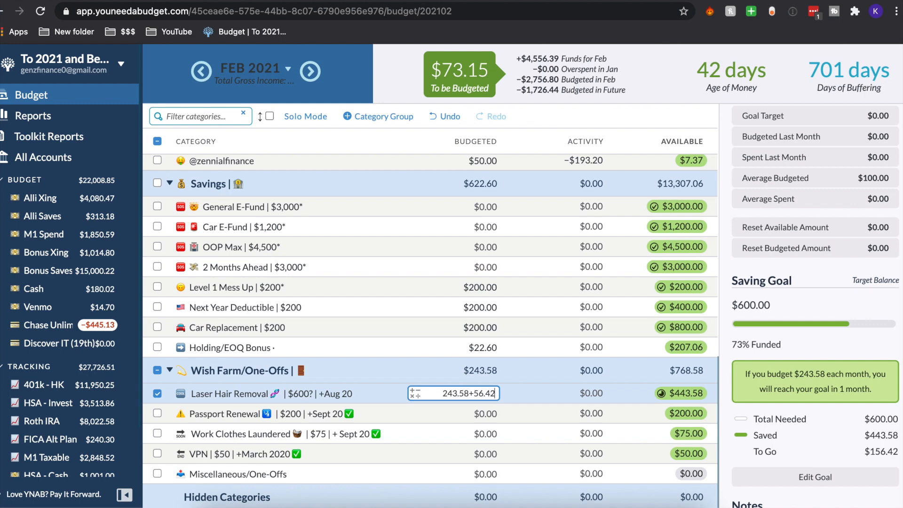
key(Return)
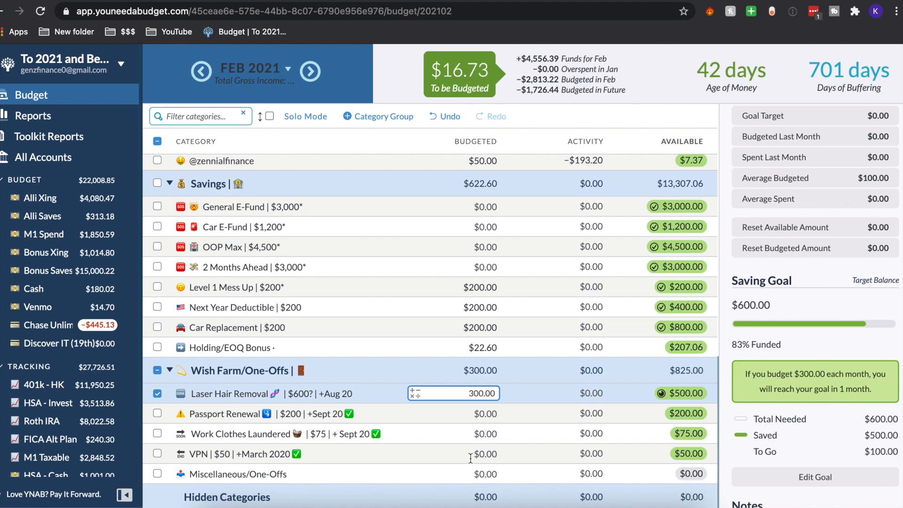
click(158, 395)
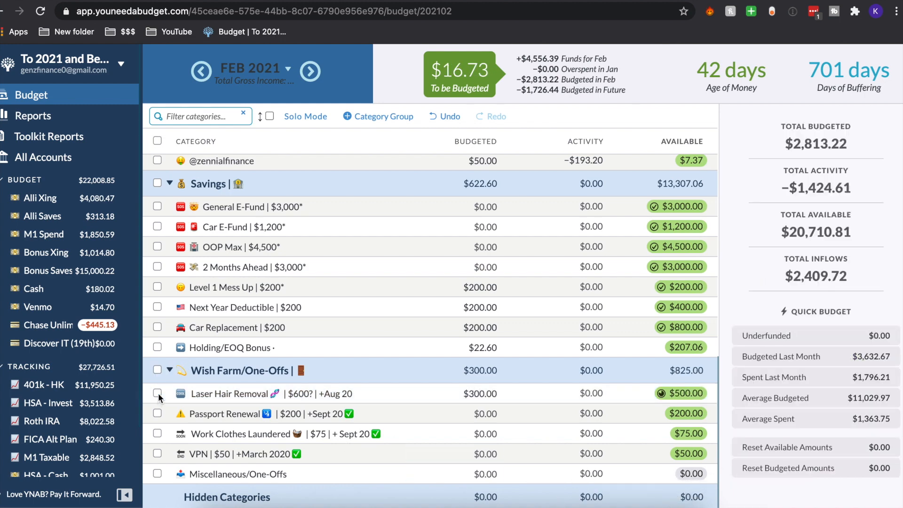
click(170, 370)
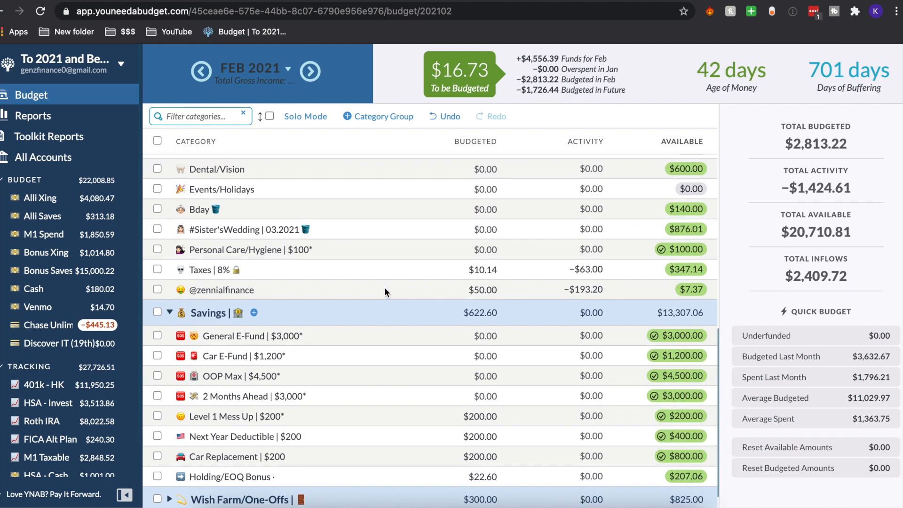
- Move the remaining 16.73 to be budgeted into the Holding/EOQ Bonus category
click(460, 76)
text(holding)
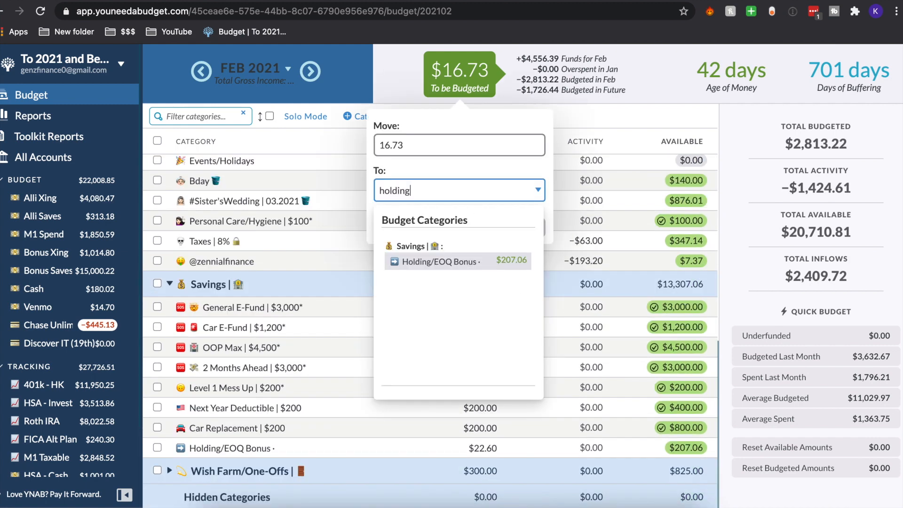
key(Return)
key(Return)
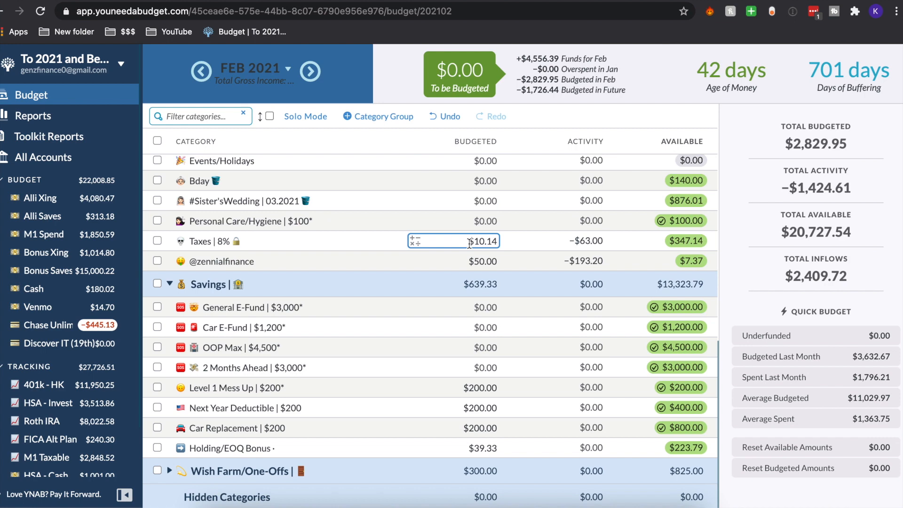
- Check the Holding/EOQ Bonus category's balance breakdown without moving any money, leaving no category selected
scroll(485, 350, down, 1)
click(331, 454)
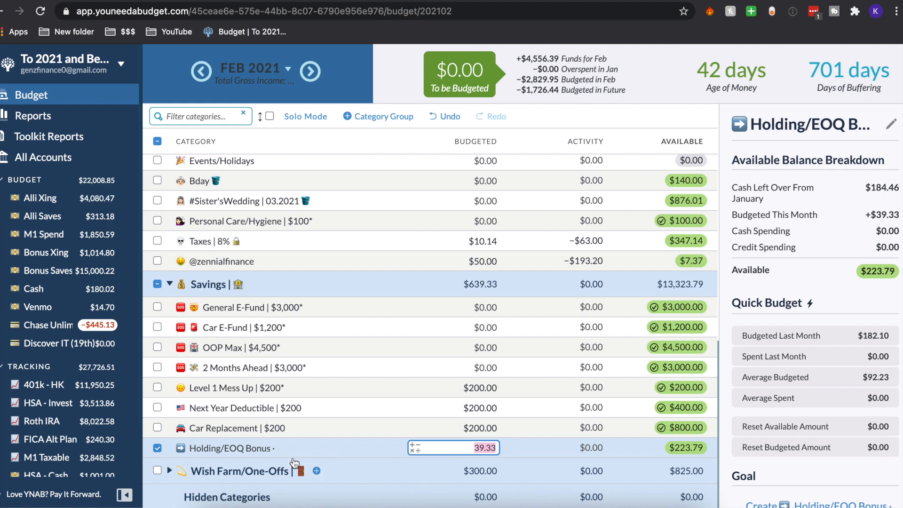
click(686, 453)
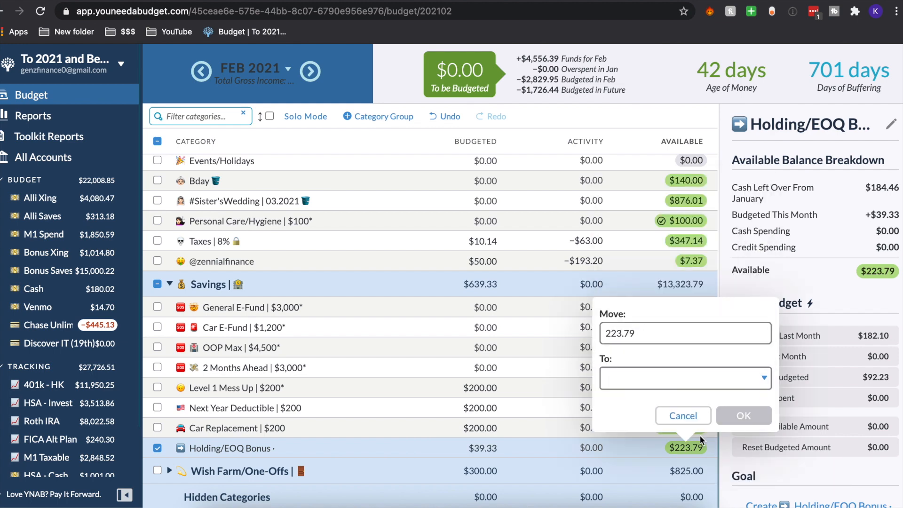
click(693, 423)
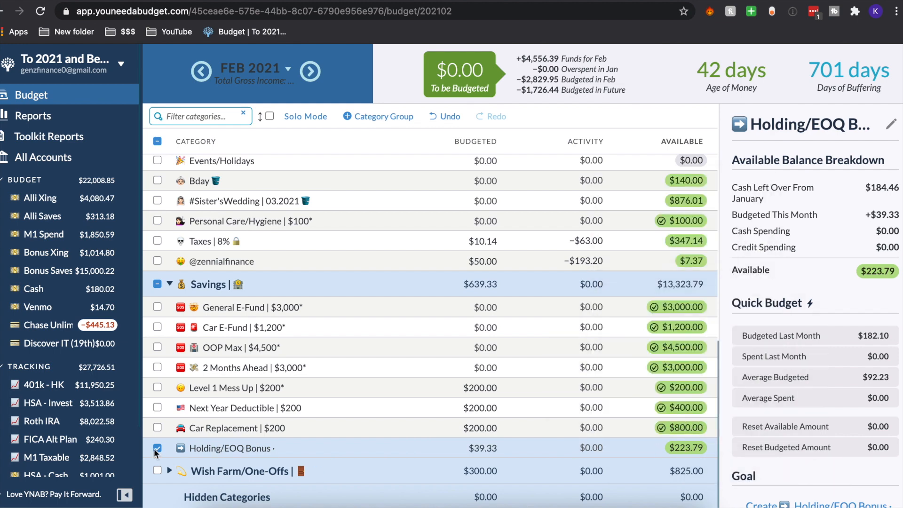
click(156, 448)
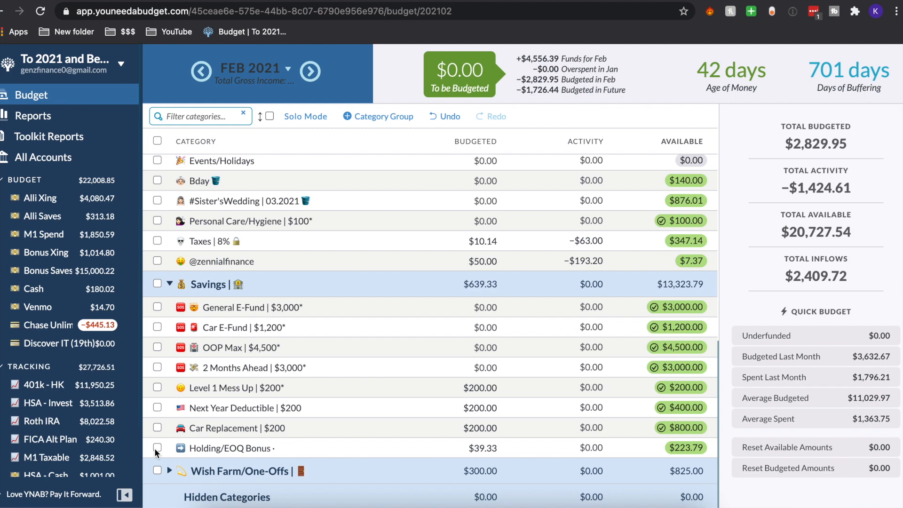
- Go to March 2021 and select all categories in the Savings and Wish Farm/One-Offs groups
scroll(326, 260, up, 5)
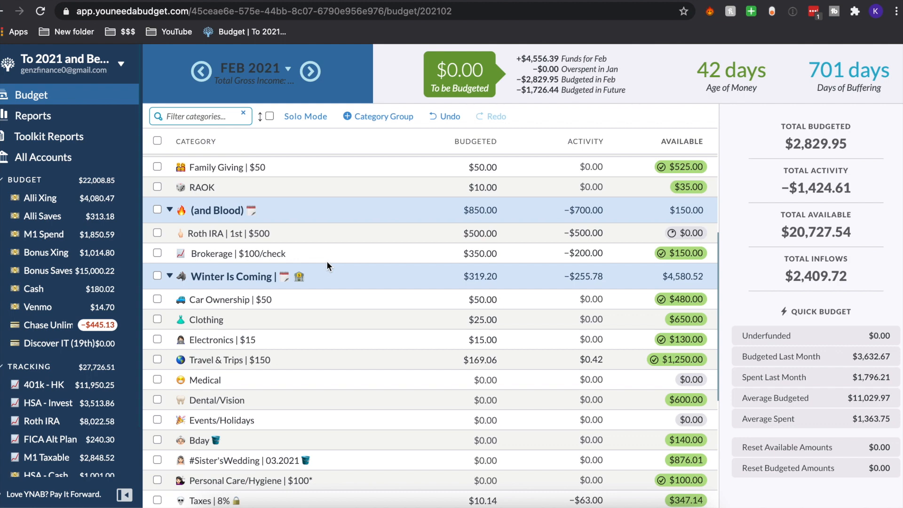
scroll(327, 261, up, 7)
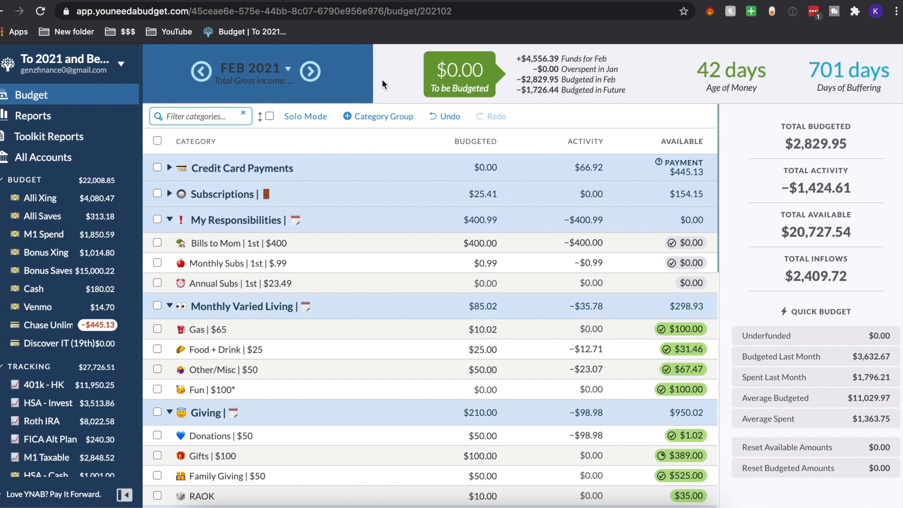
click(310, 72)
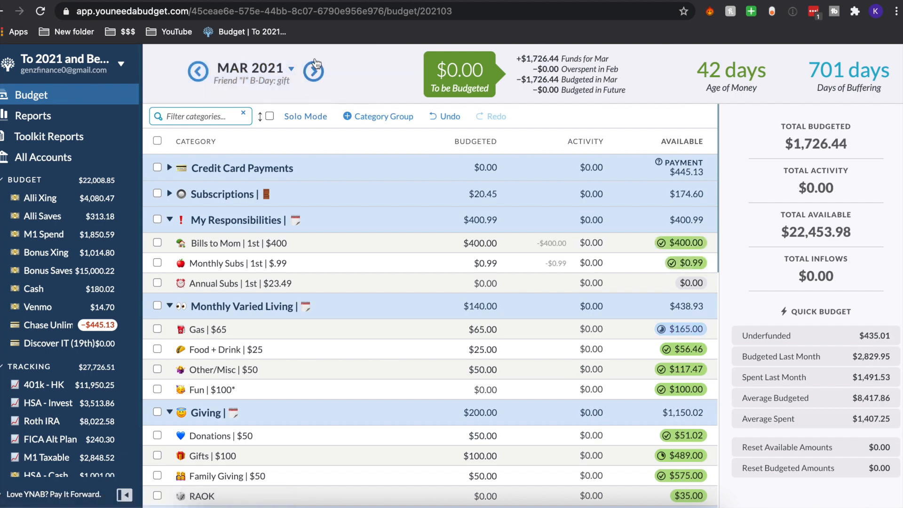
scroll(336, 348, down, 10)
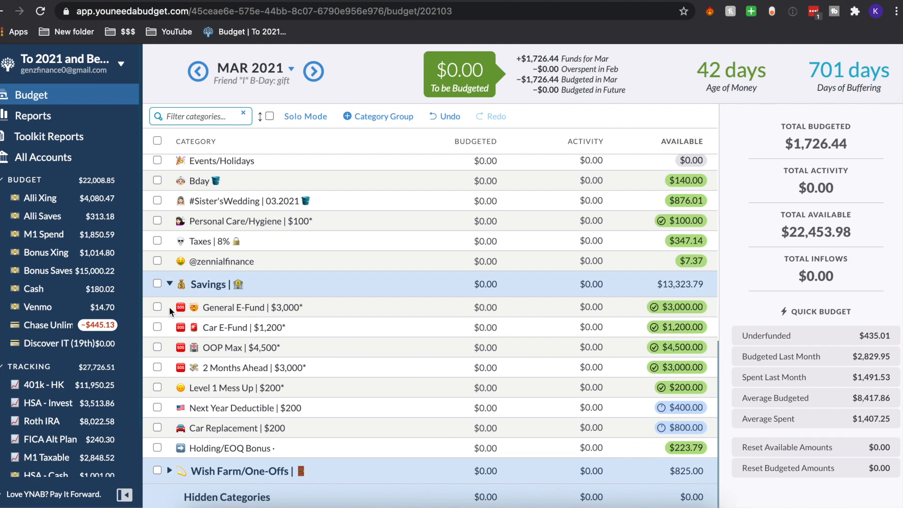
click(158, 284)
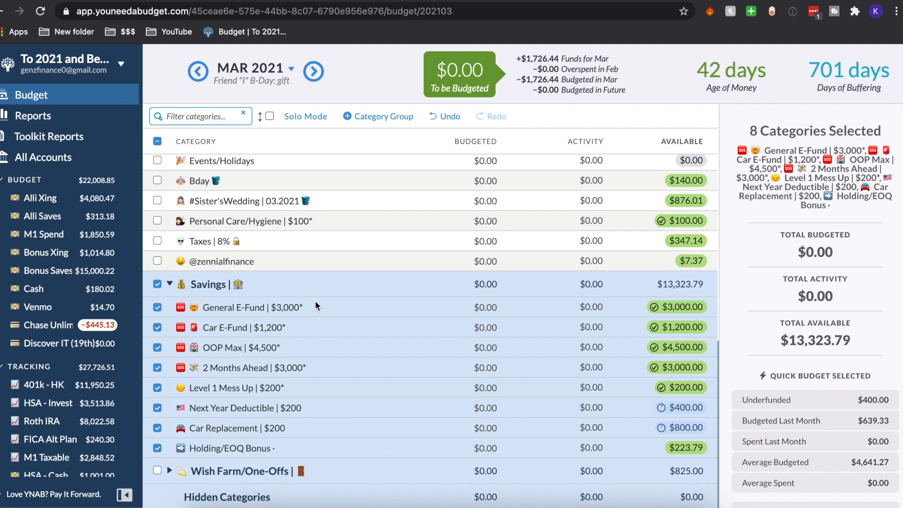
click(170, 471)
scroll(224, 400, down, 2)
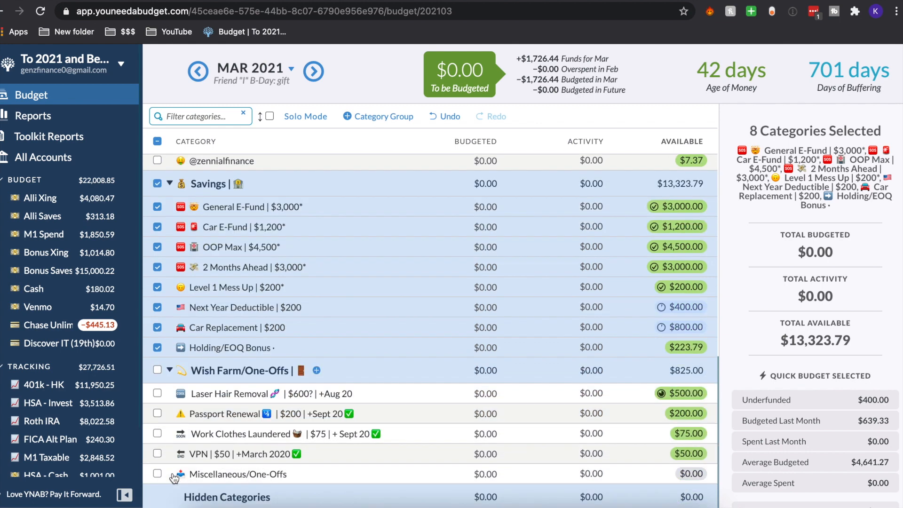
click(158, 371)
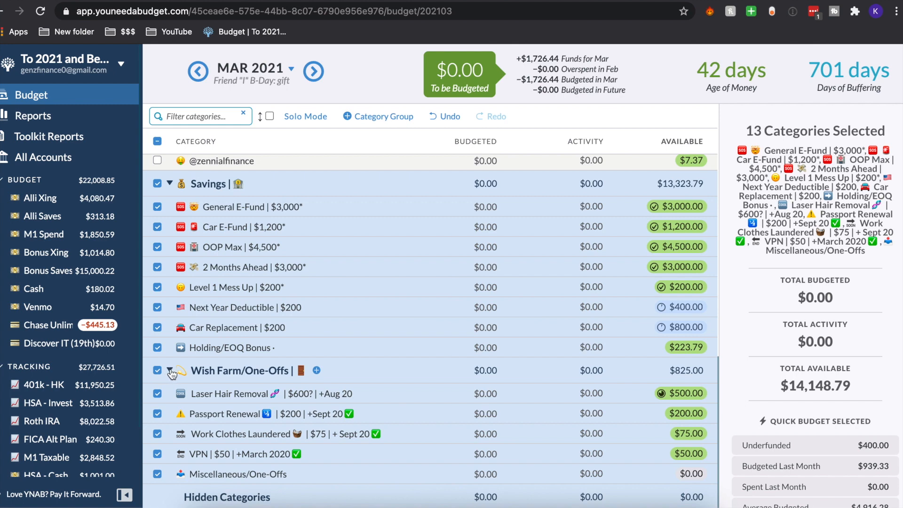
click(170, 371)
- Add the whole Winter Is Coming group plus the Gifts and Family Giving categories to the selection
scroll(205, 295, up, 1)
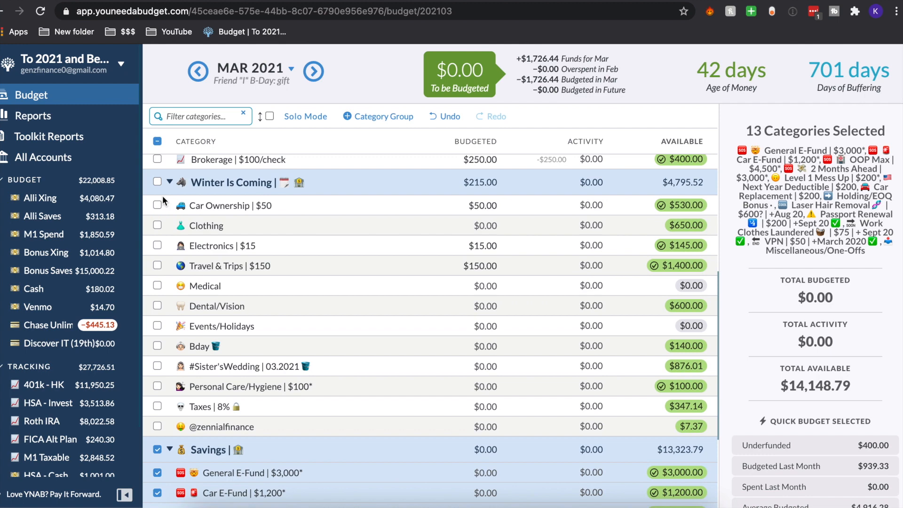
click(157, 182)
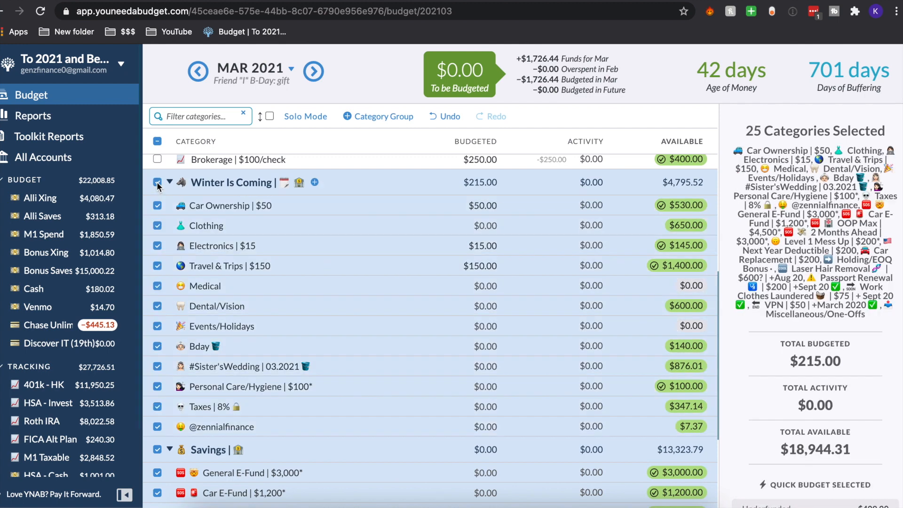
scroll(266, 199, up, 3)
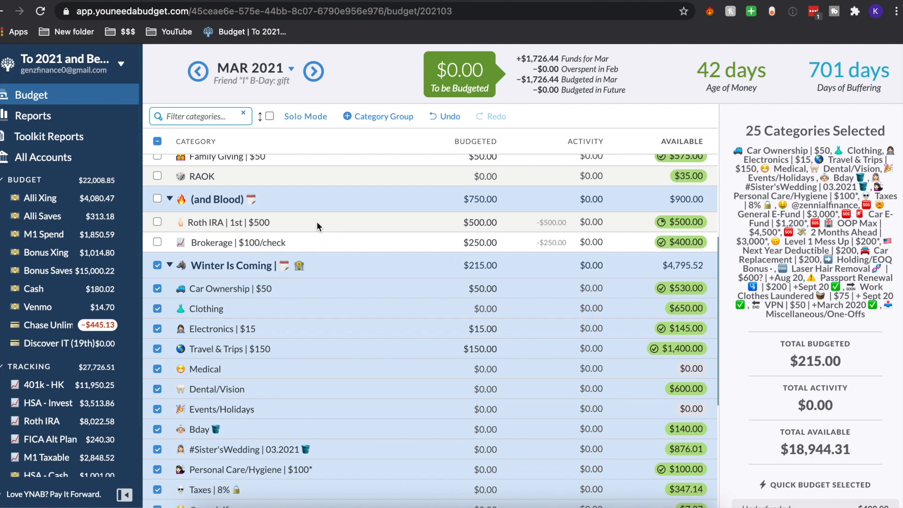
scroll(318, 226, up, 3)
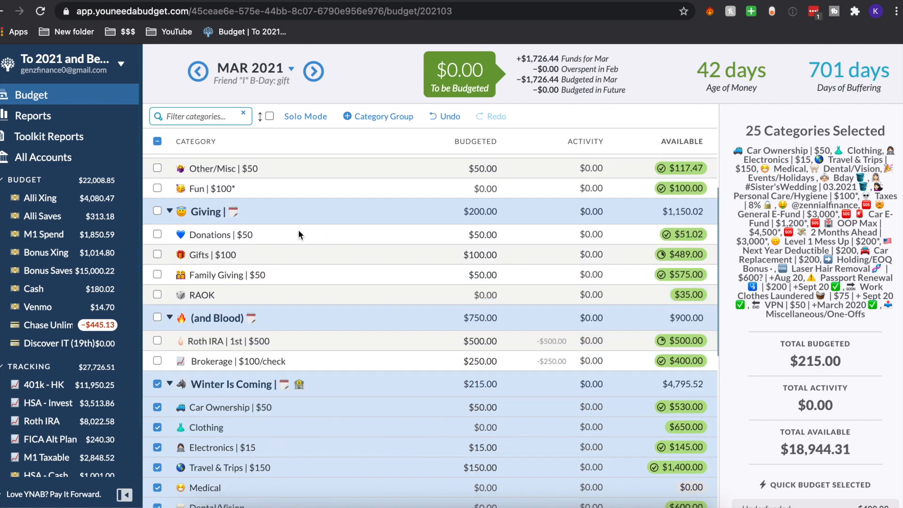
click(158, 254)
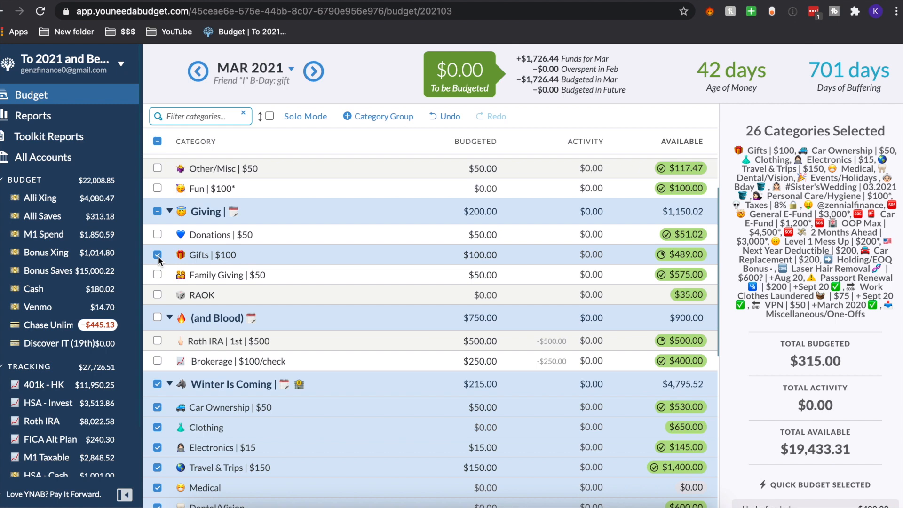
click(158, 275)
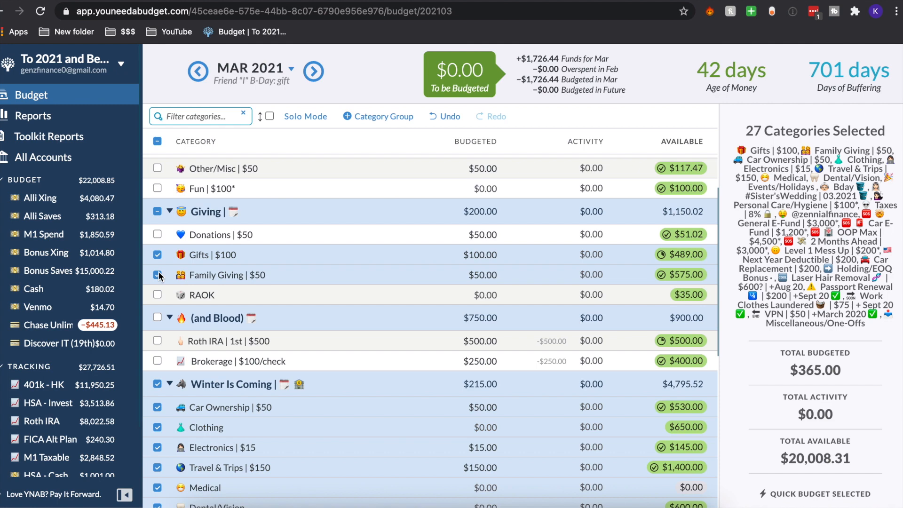
- Review the remaining unselected categories and examine the total available for the selected ones
scroll(158, 275, up, 4)
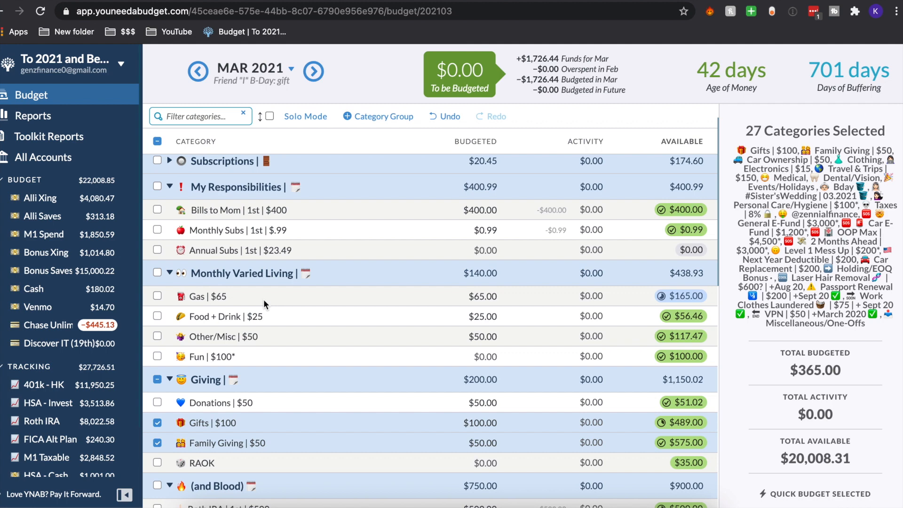
scroll(263, 299, up, 1)
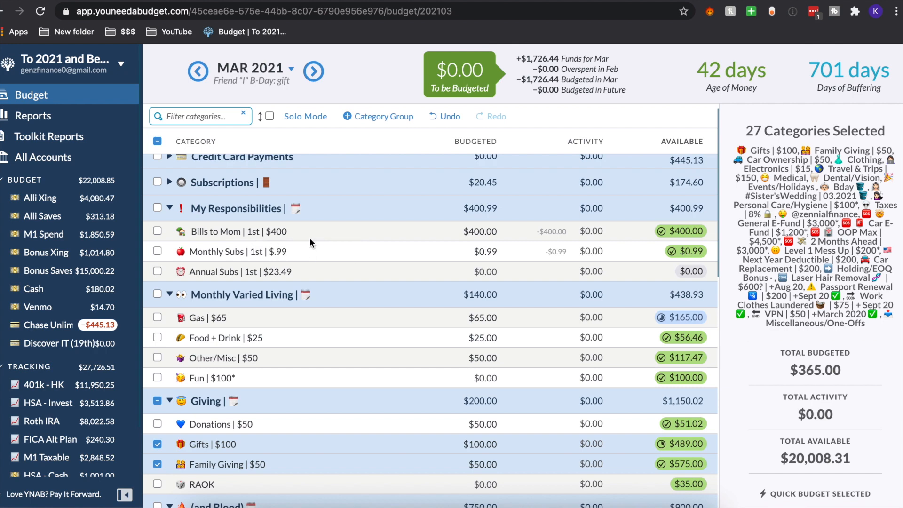
scroll(310, 238, up, 1)
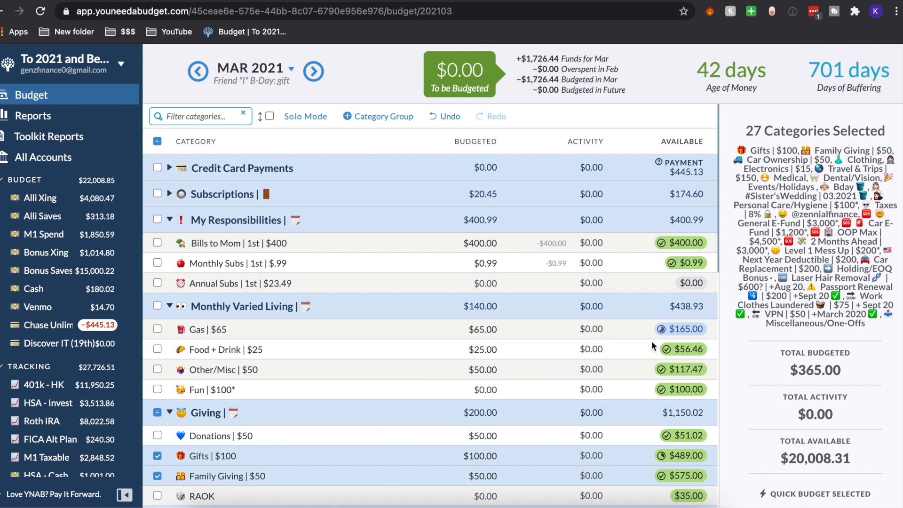
scroll(365, 379, down, 1)
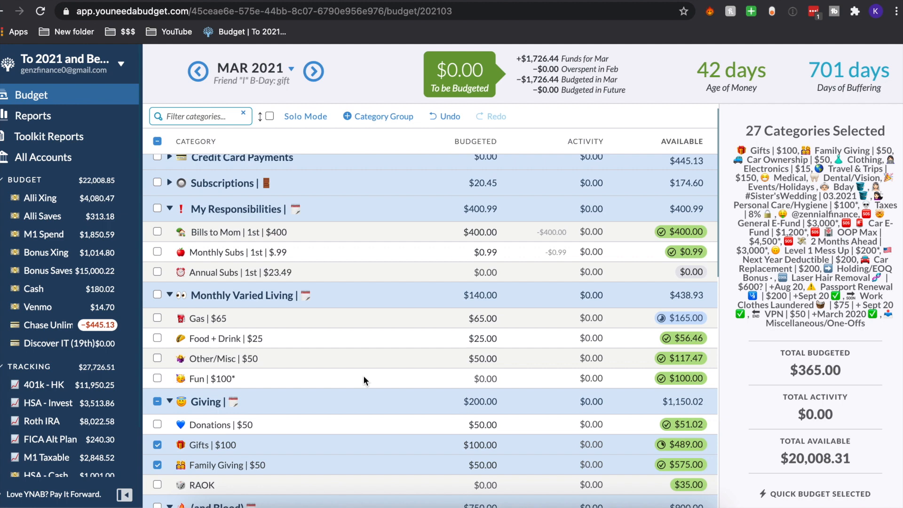
scroll(854, 372, down, 2)
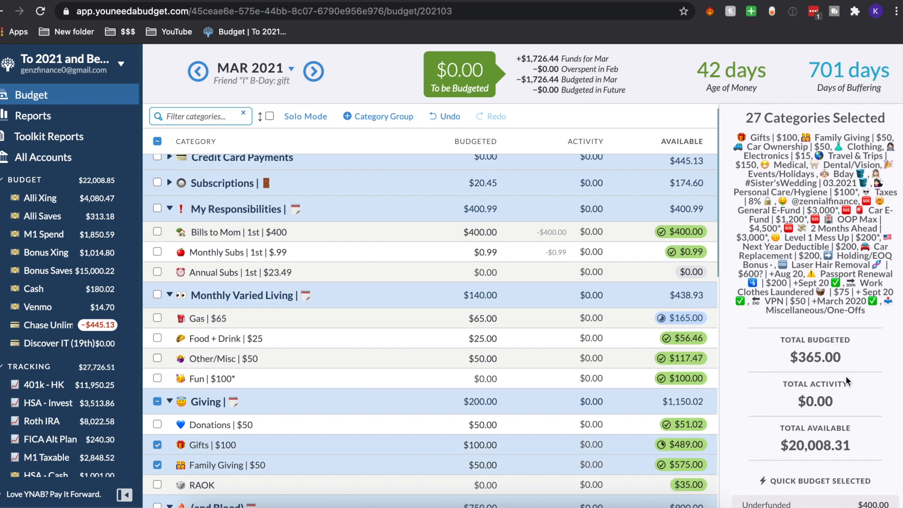
drag(778, 422, 856, 460)
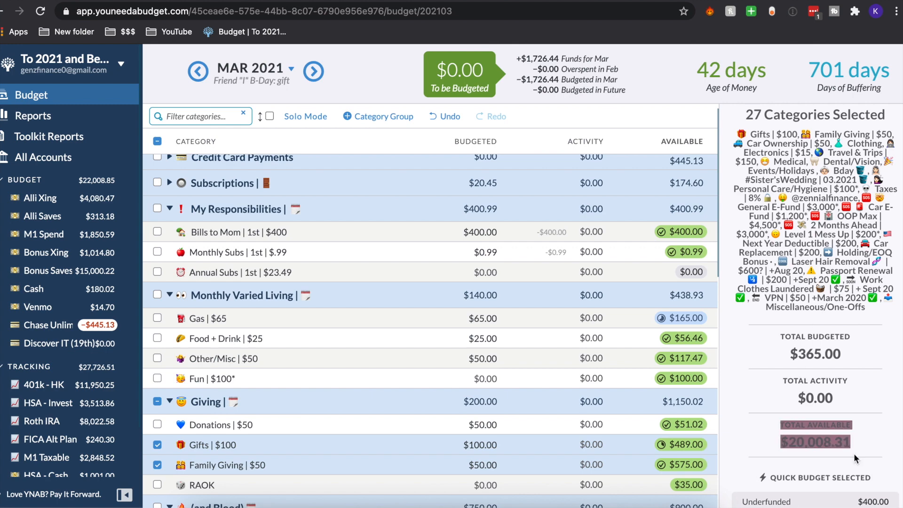
click(857, 445)
scroll(857, 445, down, 4)
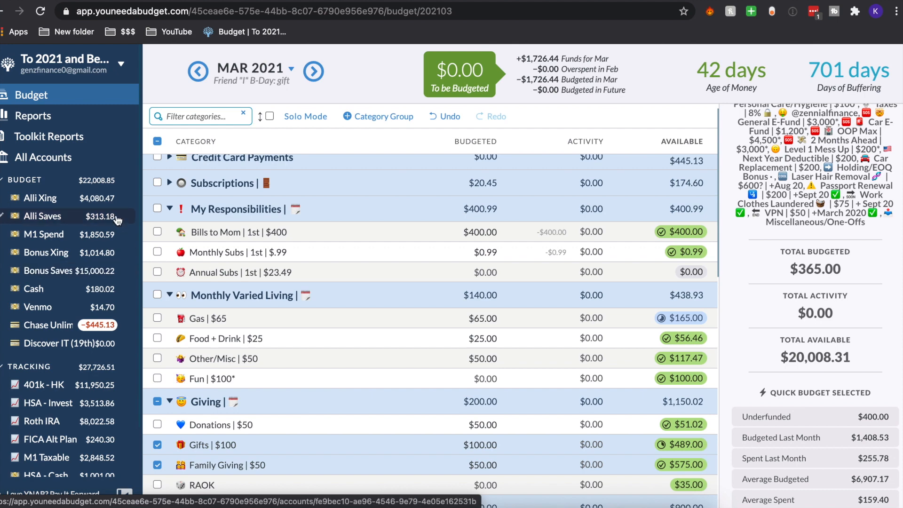
- Open the Calculator app and add the rounded savings account balances 15000, 1850 and 300
key(super+space)
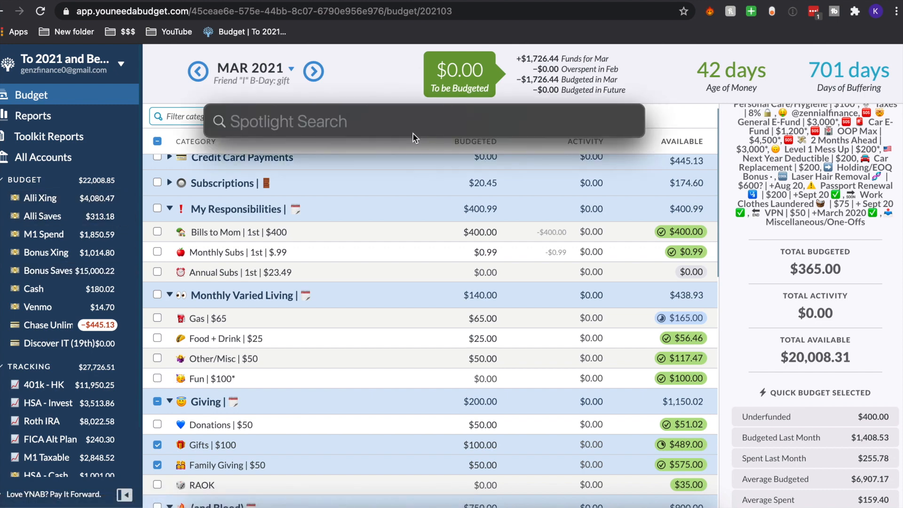
text(calculator)
key(Return)
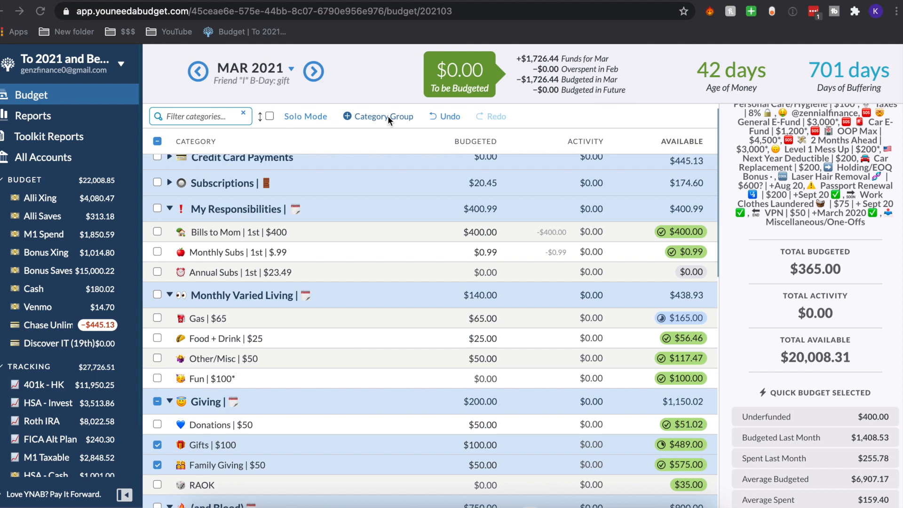
text(15000)
click(695, 289)
text(1850)
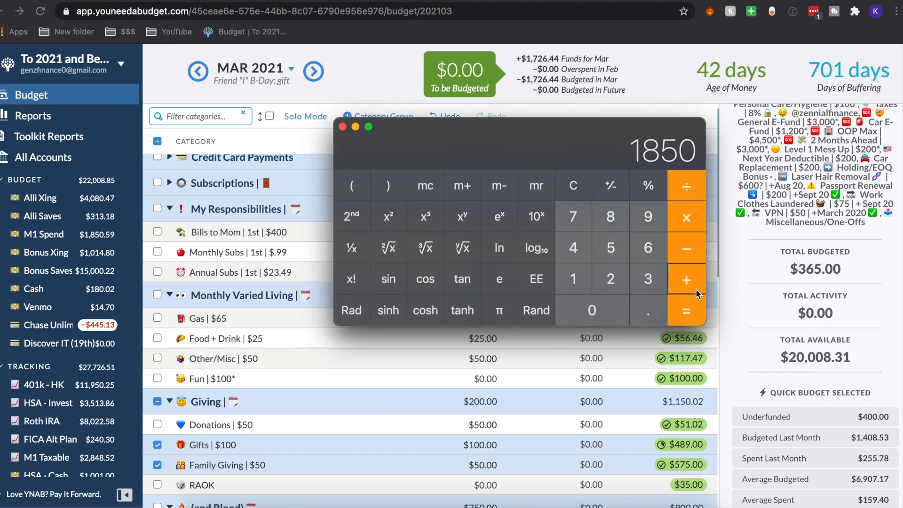
key(Return)
text(300)
key(Return)
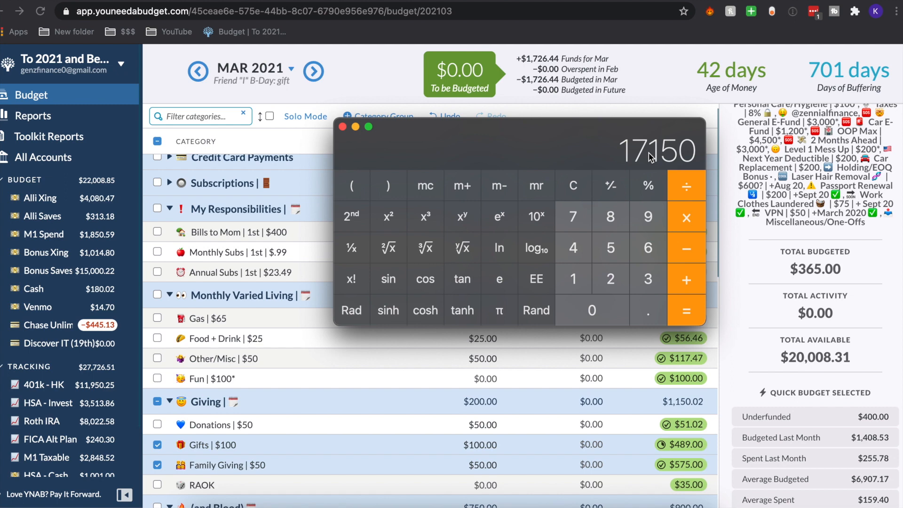
- Subtract 17200 from 20000 to work out the amount missing from the savings accounts
text(20000)
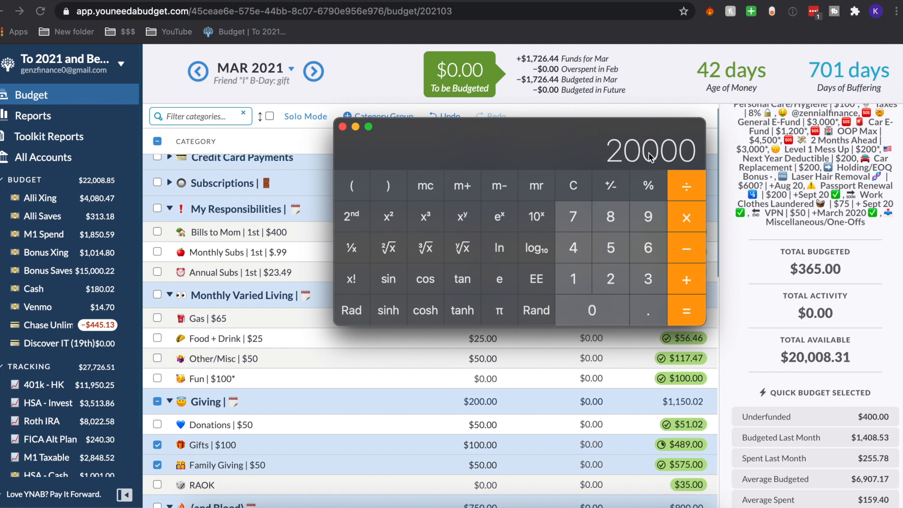
click(686, 249)
text(17200)
key(Return)
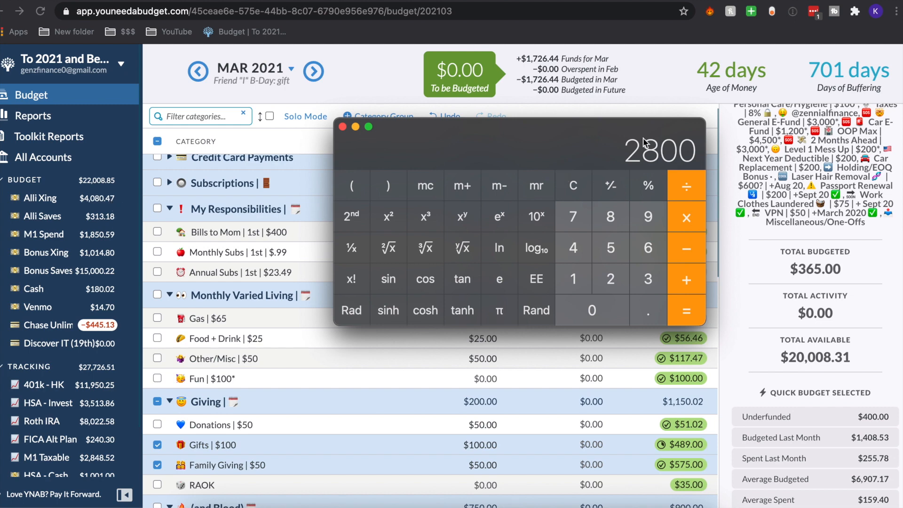
- Subtract the Alli Saves balance of 313.18 from 3000 to get the transfer amount
text(300-313)
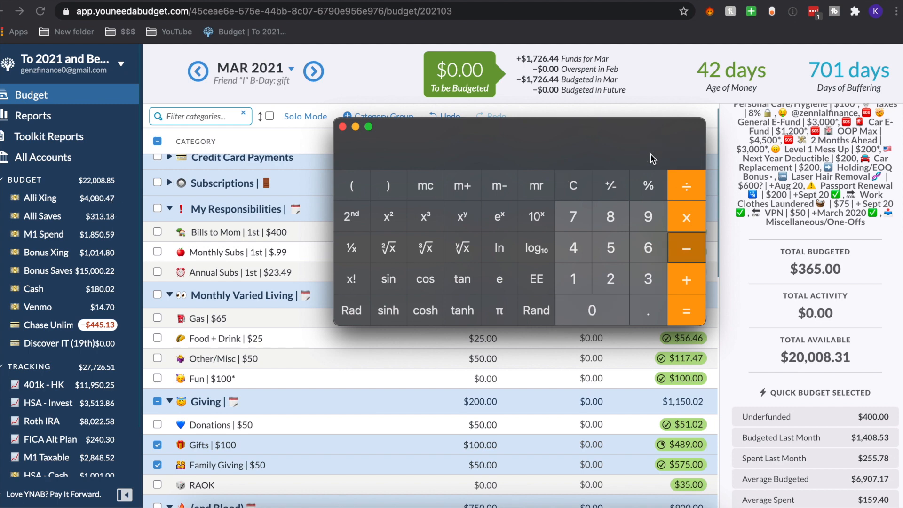
text(.18)
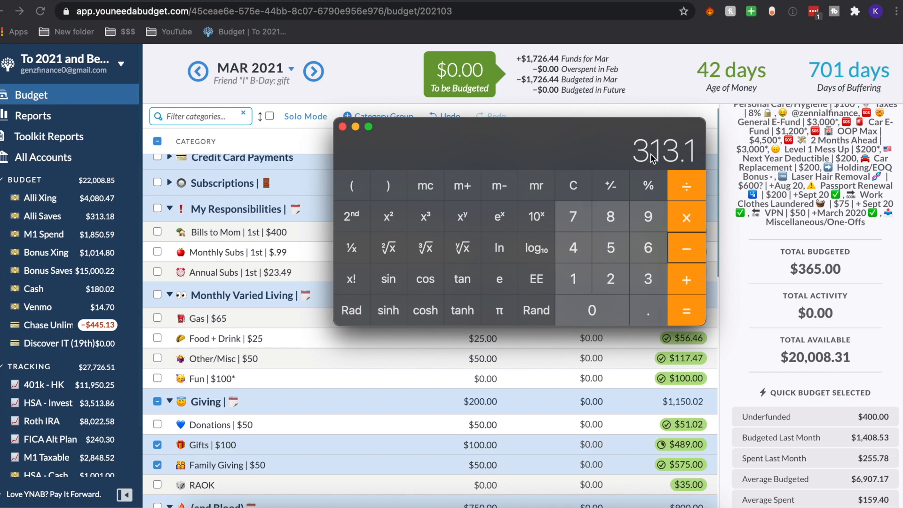
key(Return)
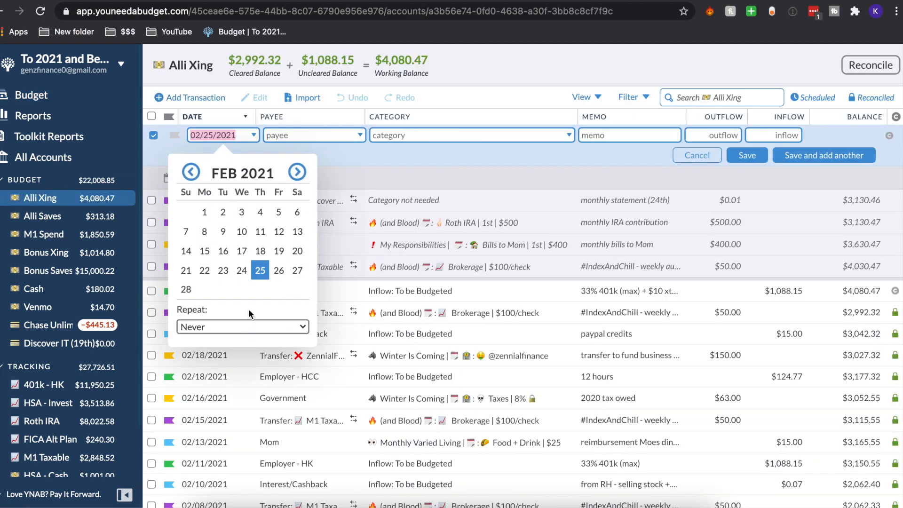
- Record a 02/25/2021 transfer from Alli Xing to Alli Saves with memo "transfer to savings" and an outflow of 2,686.82
click(315, 135)
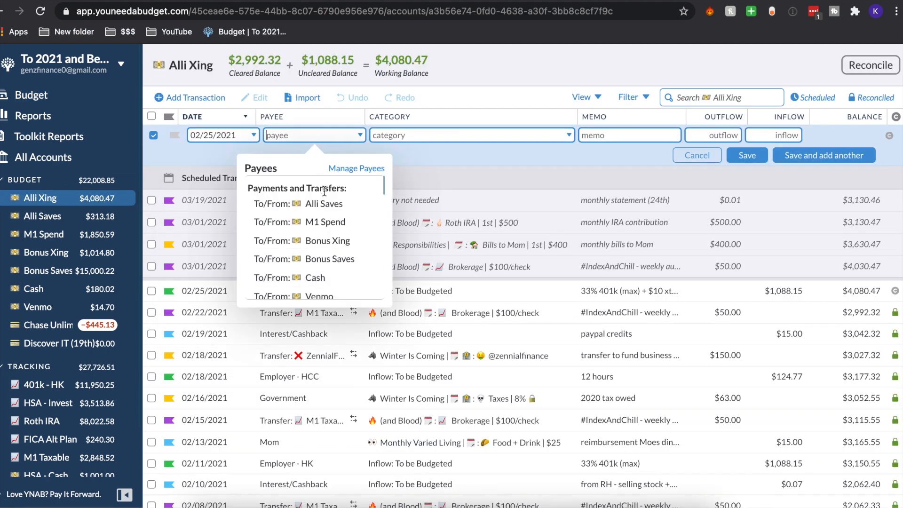
click(326, 205)
text(transfer to savings)
key(Tab)
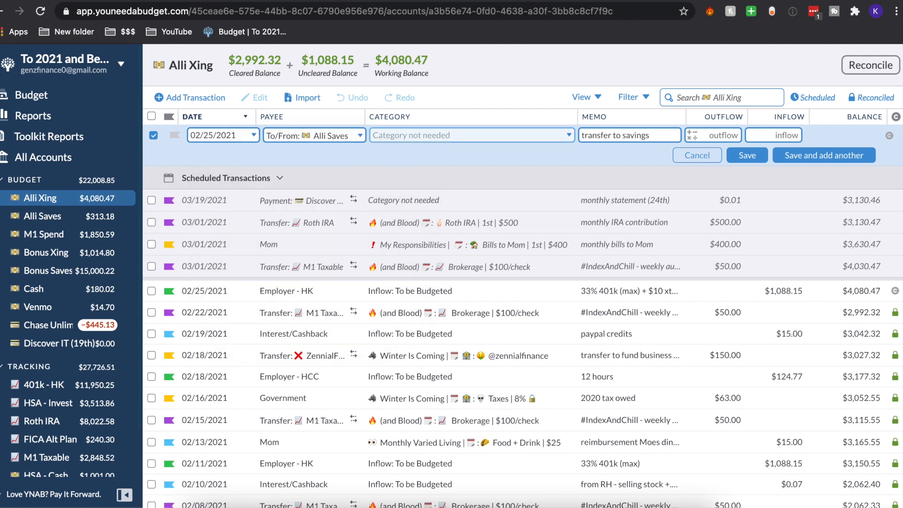
text(2,68)
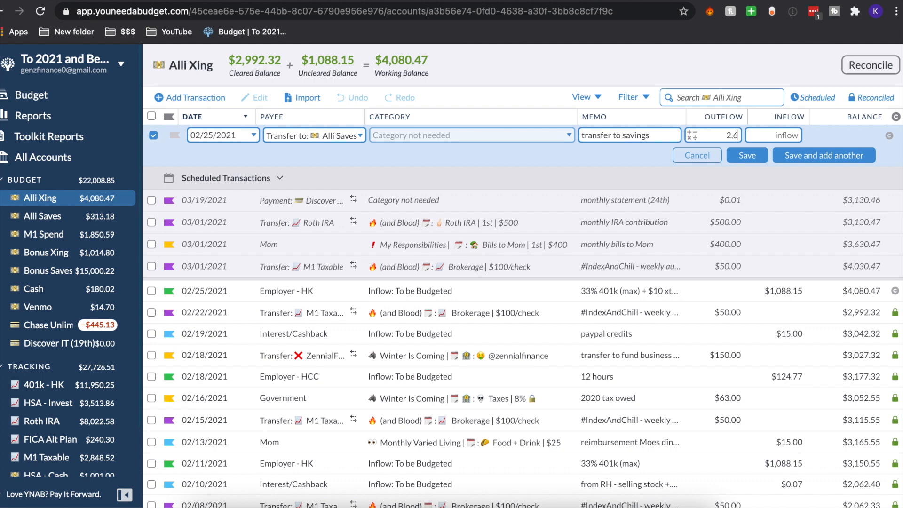
text(6.82)
click(745, 155)
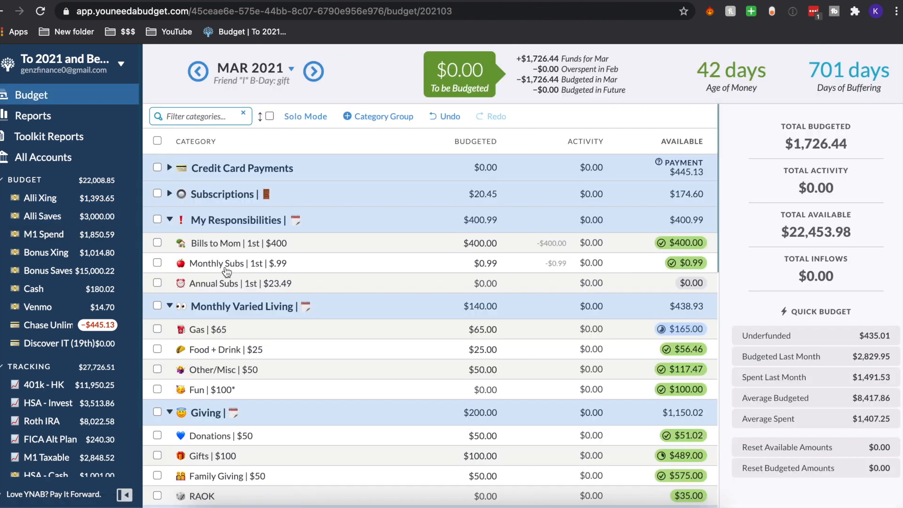
- Select the My Responsibilities and (and Blood) groups in March 2021 to check their combined totals
drag(227, 272, 314, 203)
click(157, 219)
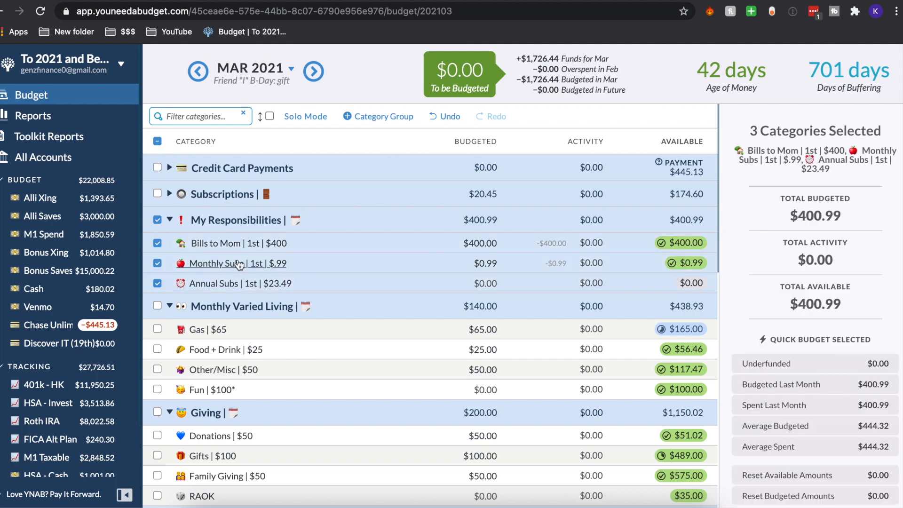
scroll(239, 265, down, 4)
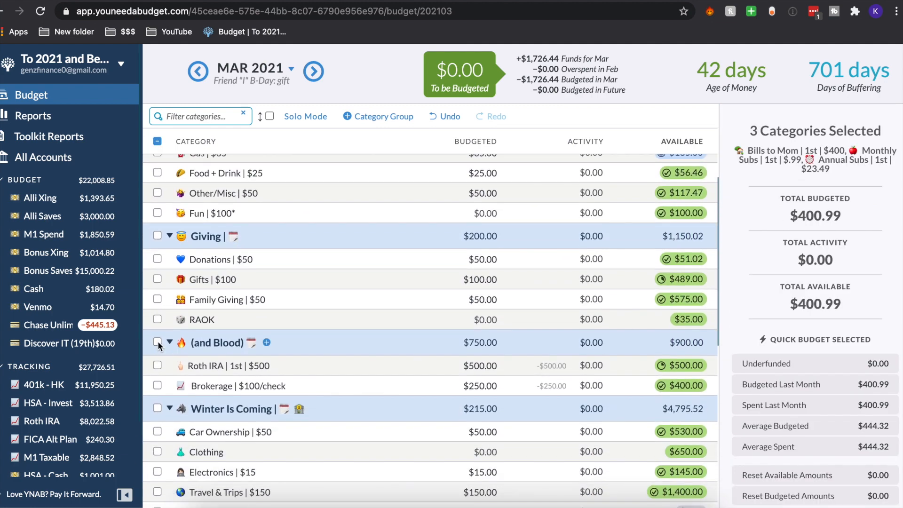
click(157, 342)
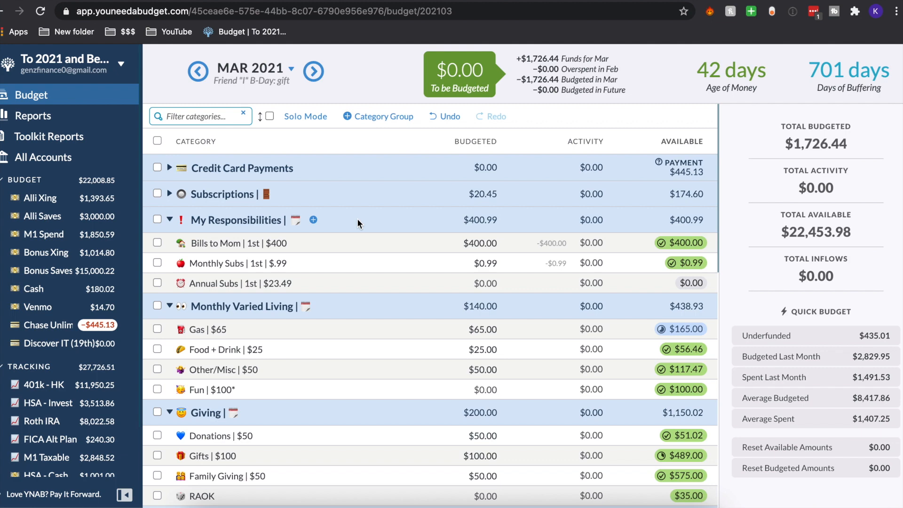
- Switch to the wheelofnames.com page and spin the wheel of entered names
key(Left)
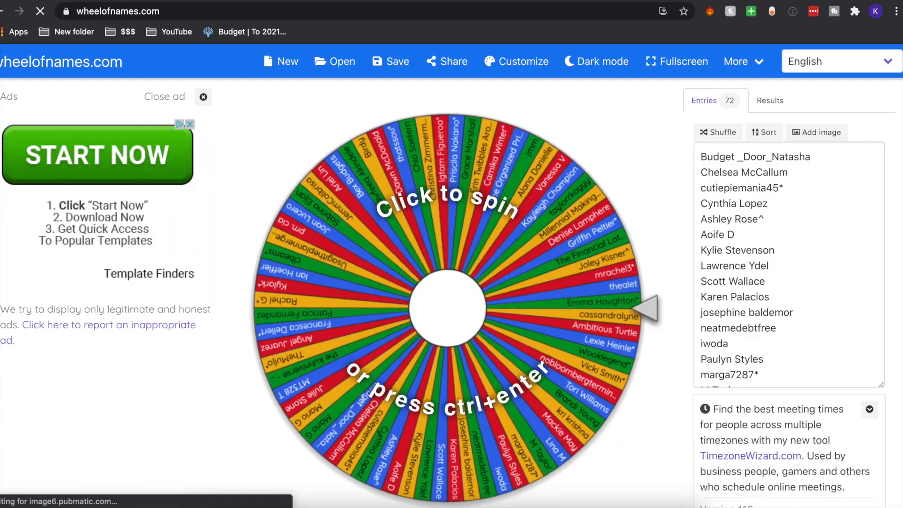
click(310, 3)
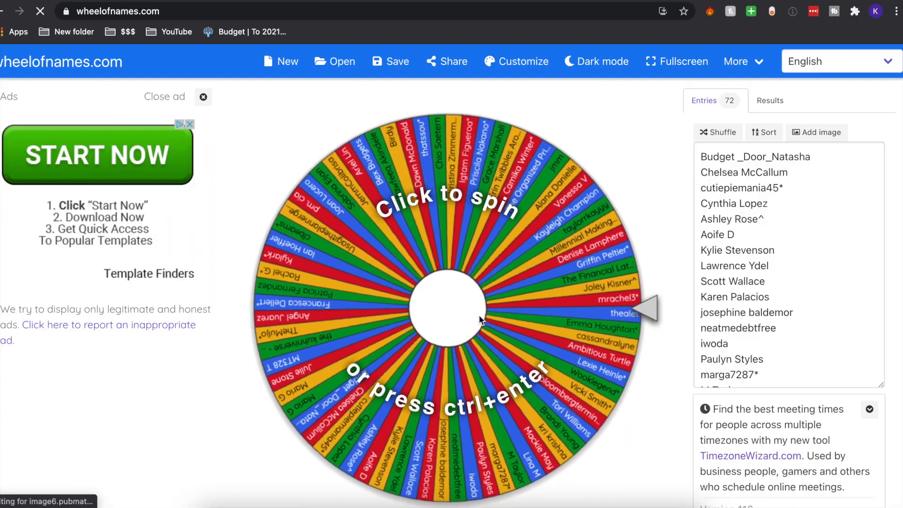
click(471, 309)
scroll(507, 249, down, 1)
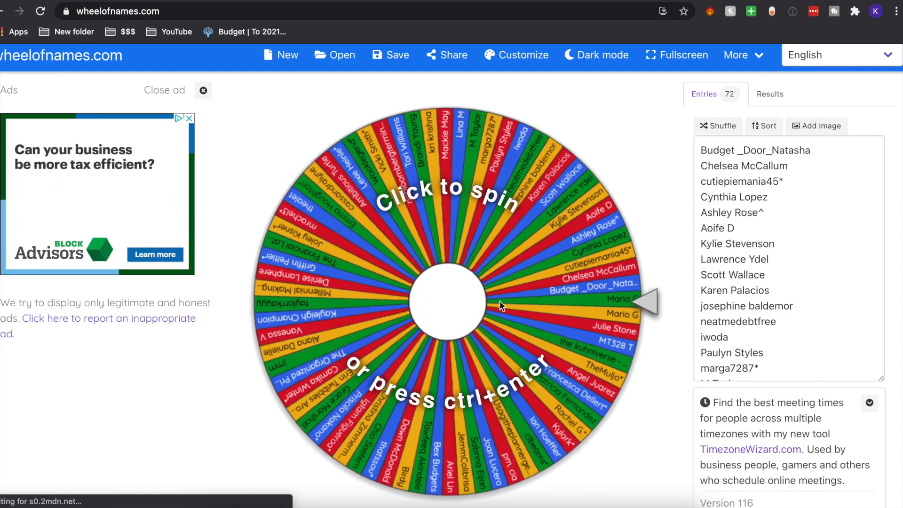
click(499, 300)
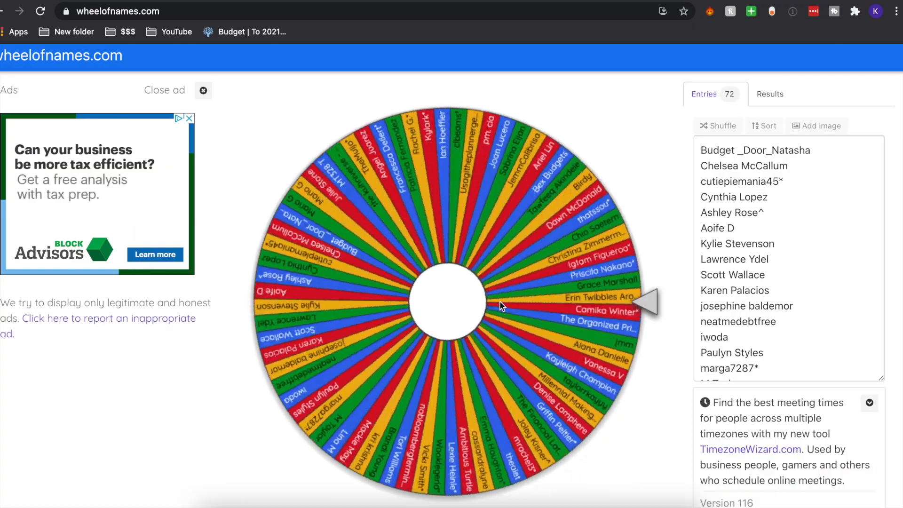